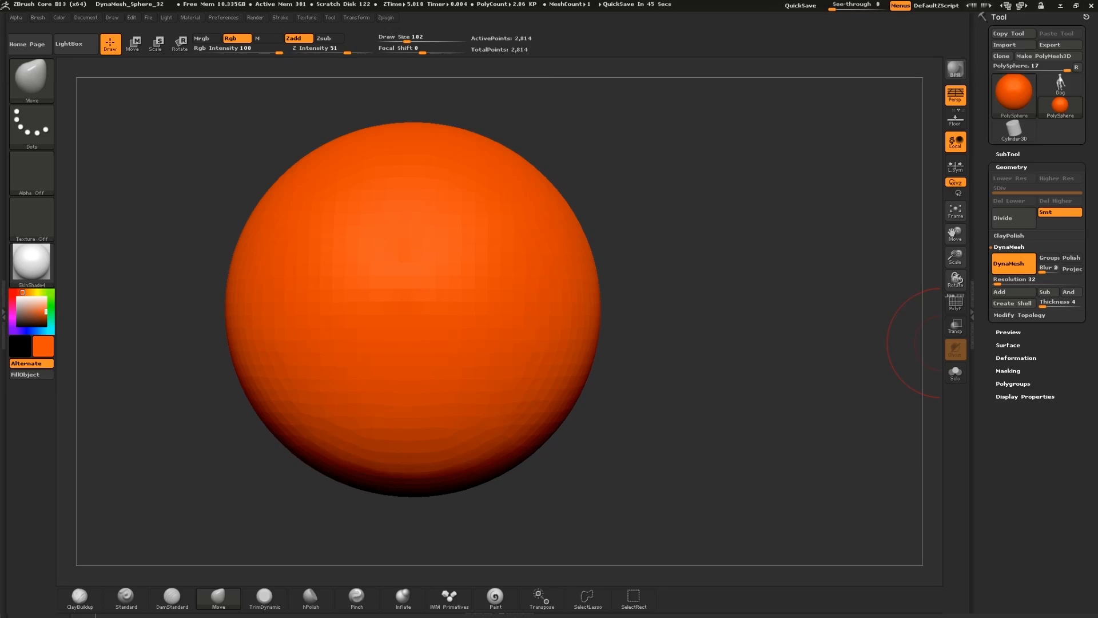
Show the sphere's polygon wireframe and pull a long cone out of its side with the Move brush at draw size 251
click(955, 302)
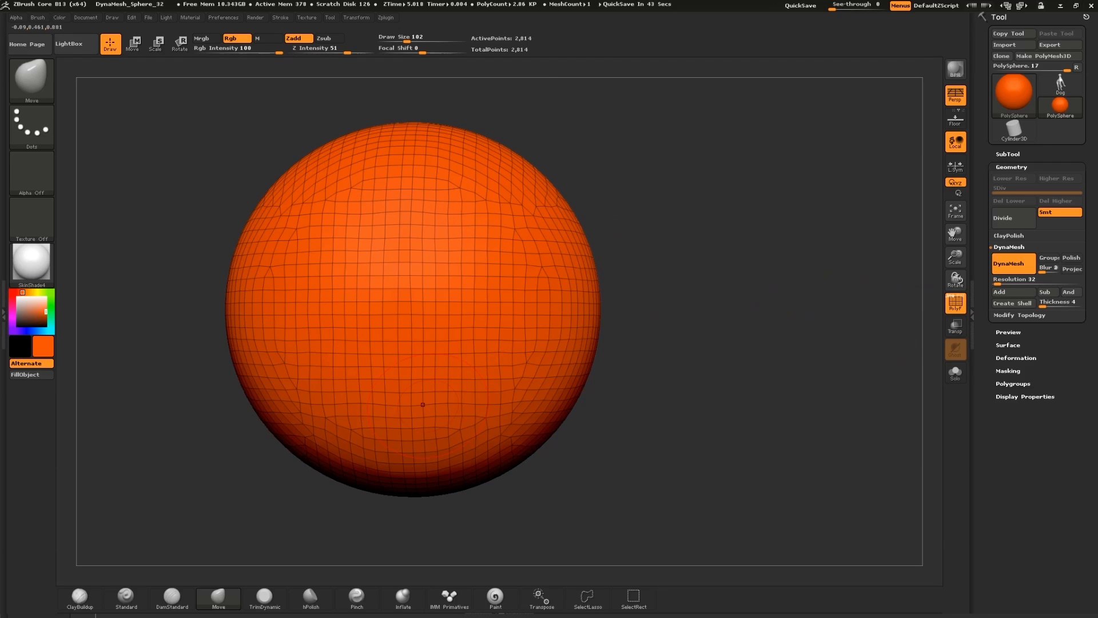
key(s)
drag(387, 280, 404, 280)
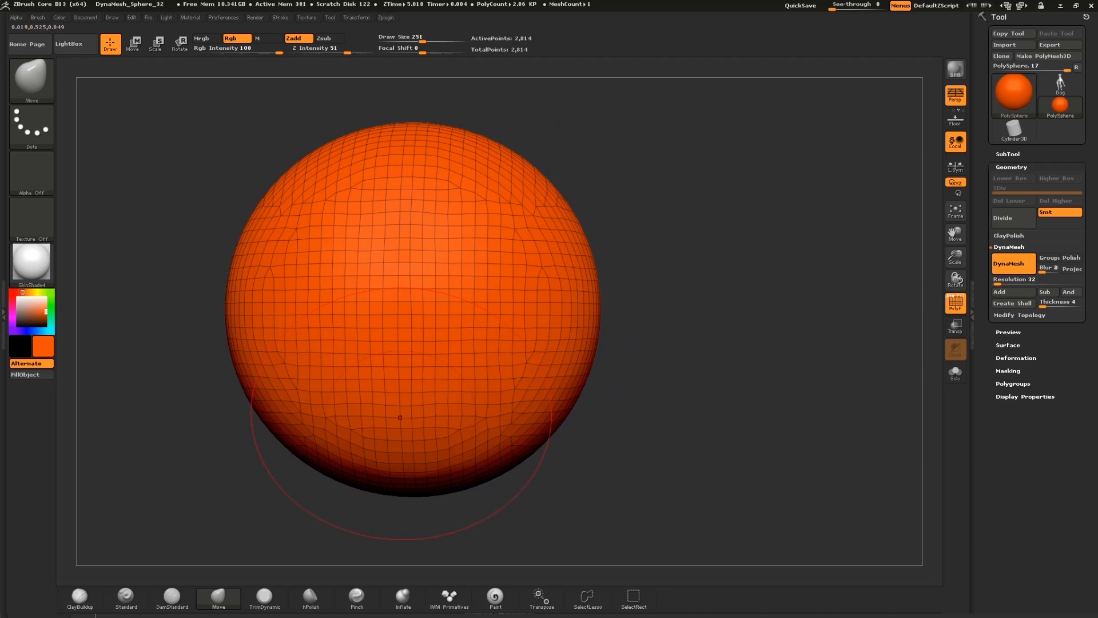
mouse_move(561, 309)
mouse_down()
mouse_move(692, 309)
mouse_move(712, 295)
mouse_up()
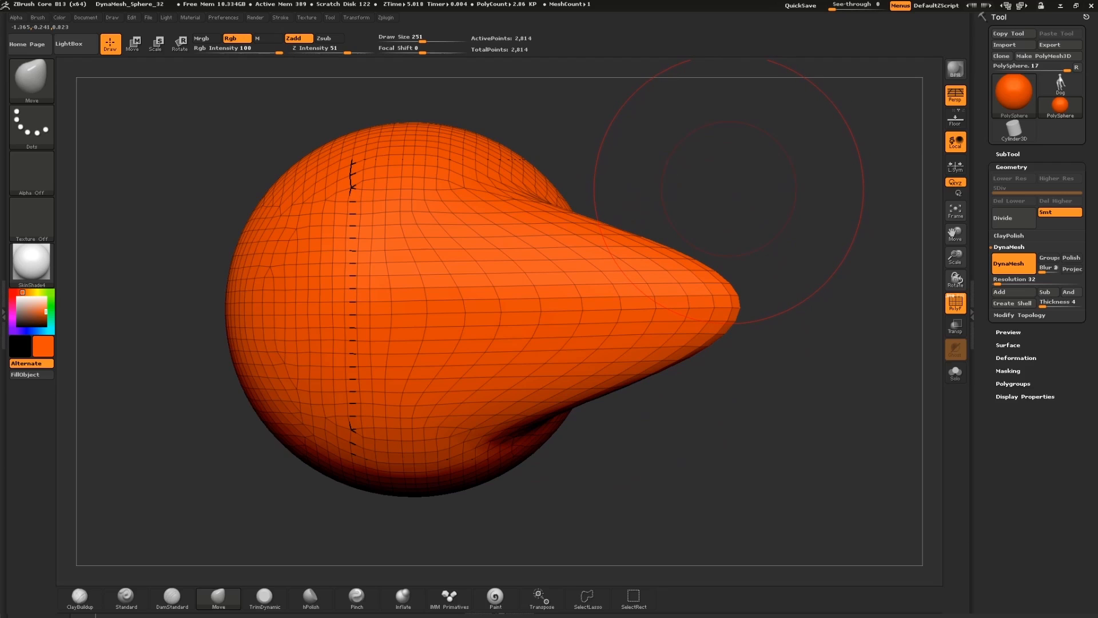
drag(728, 190, 743, 236)
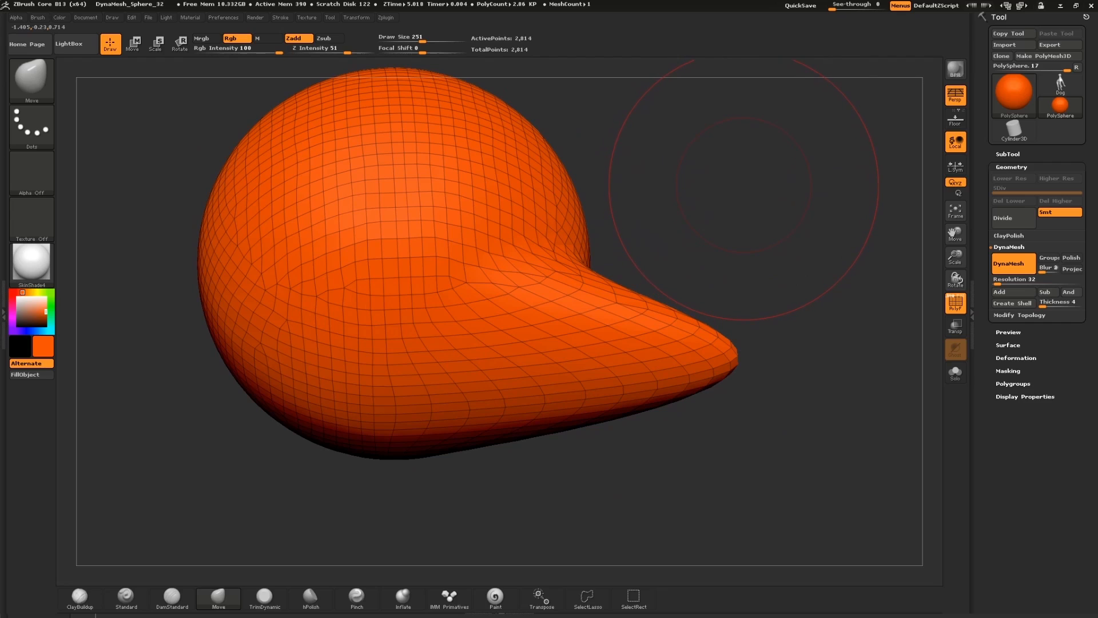
Remesh the stretched sphere with DynaMesh at resolution 32 and smooth the underside of the pulled-out cone
mouse_move(708, 131)
ctrl+mouse_down()
mouse_move(842, 273)
mouse_move(578, 280)
ctrl+mouse_up()
shift+drag(469, 453, 497, 440)
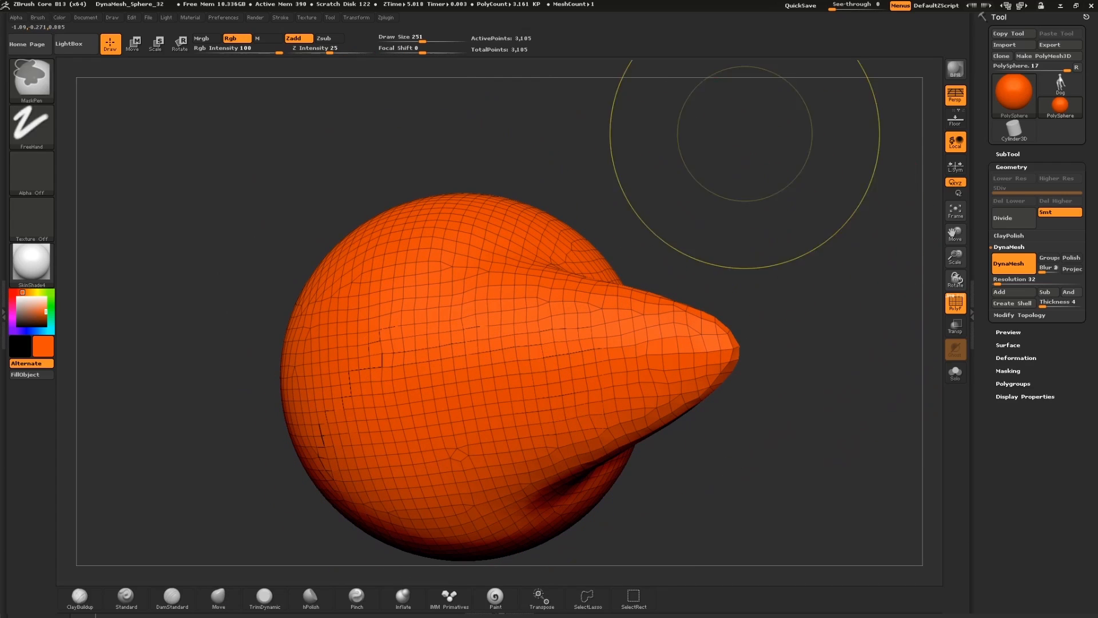
mouse_move(745, 132)
ctrl+mouse_down()
mouse_move(858, 217)
mouse_move(561, 194)
mouse_move(815, 184)
ctrl+mouse_up()
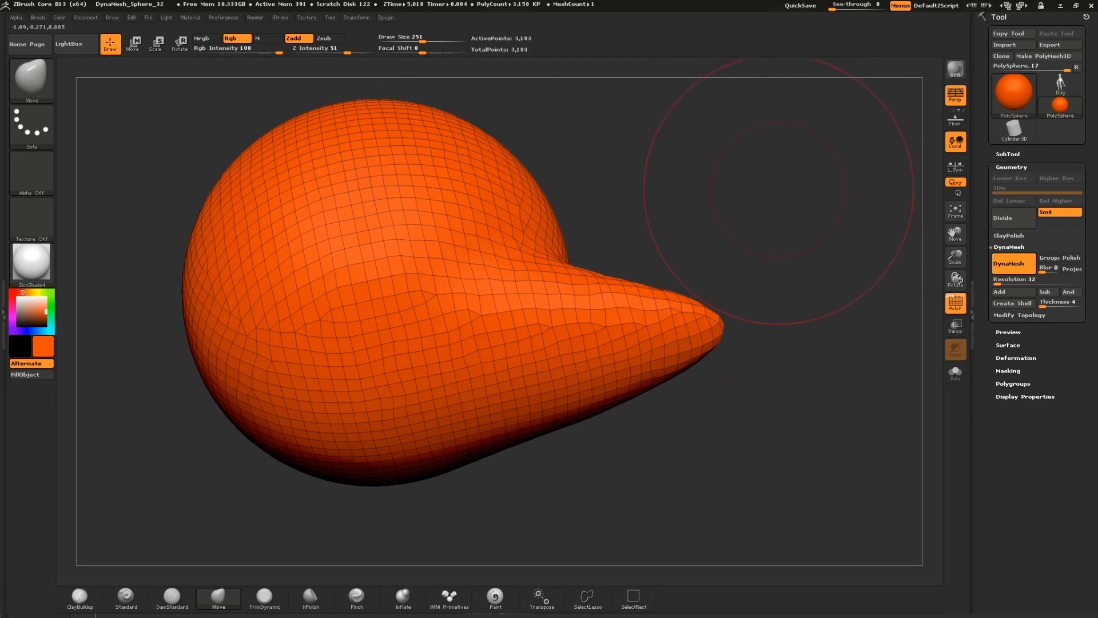
key(s)
drag(734, 188, 723, 187)
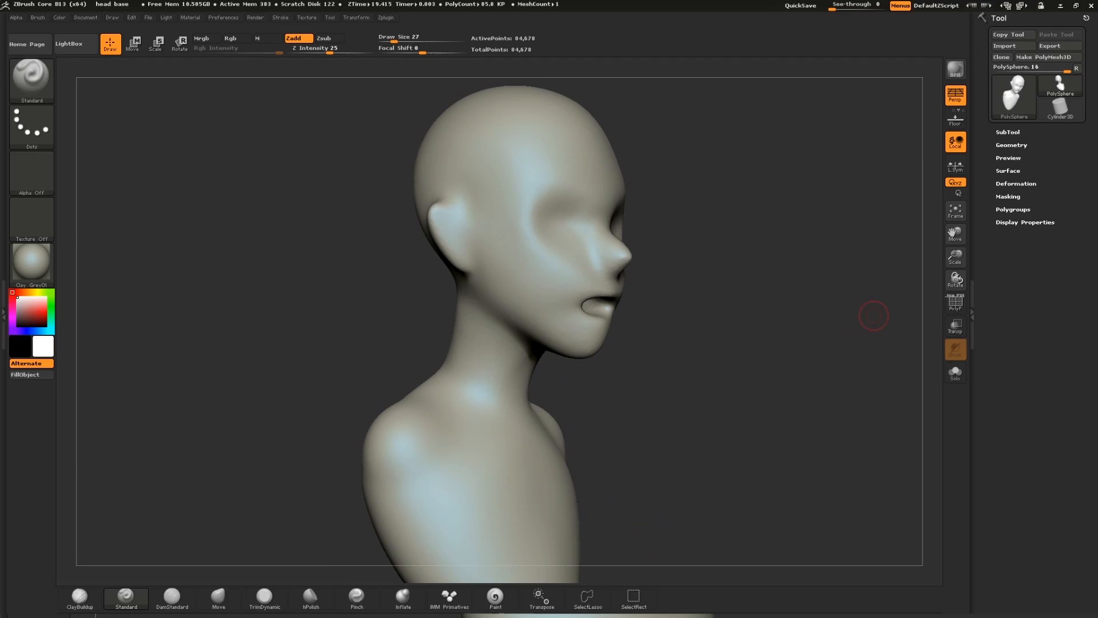
drag(874, 315, 160, 322)
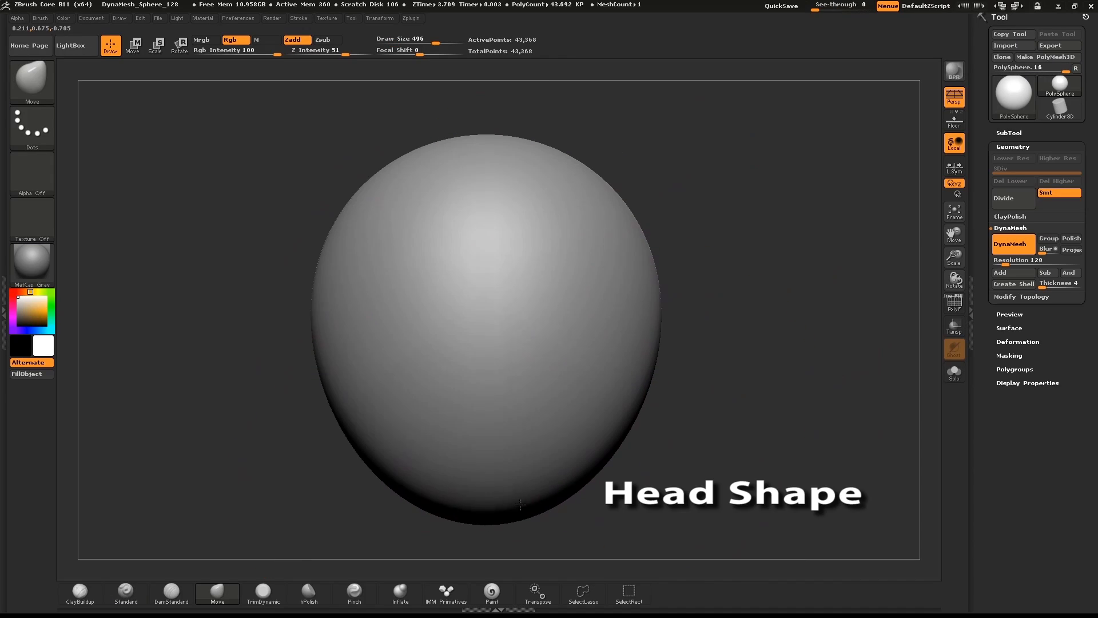
Stretch the sphere downward into a narrow head shape and push in the underside behind the jaw, using the Move brush at draw size 496
drag(520, 505, 518, 558)
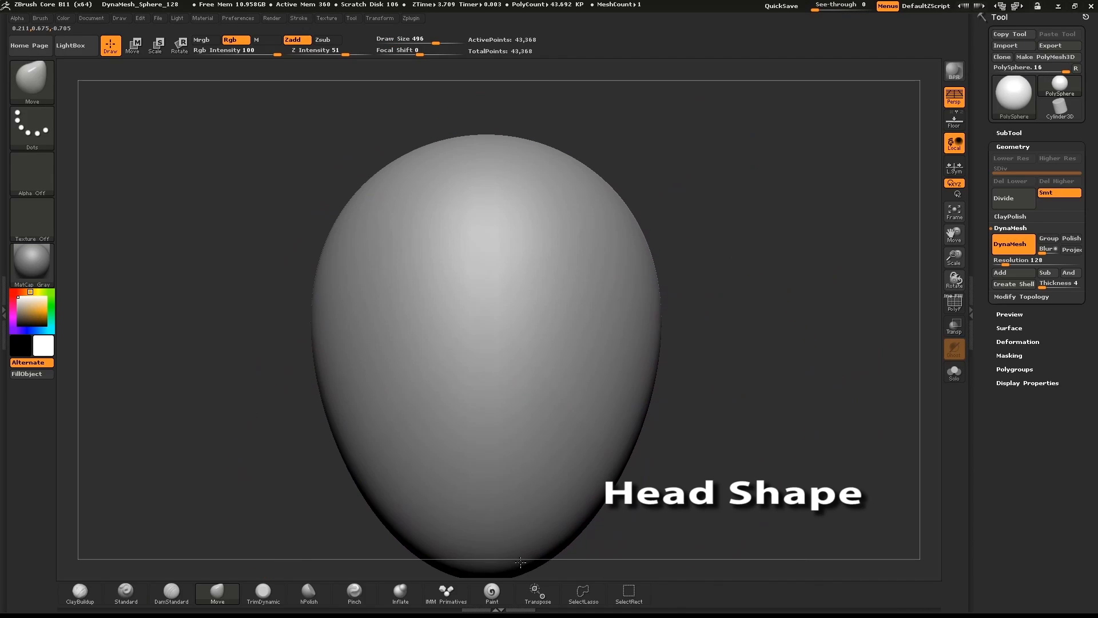
drag(661, 336, 608, 327)
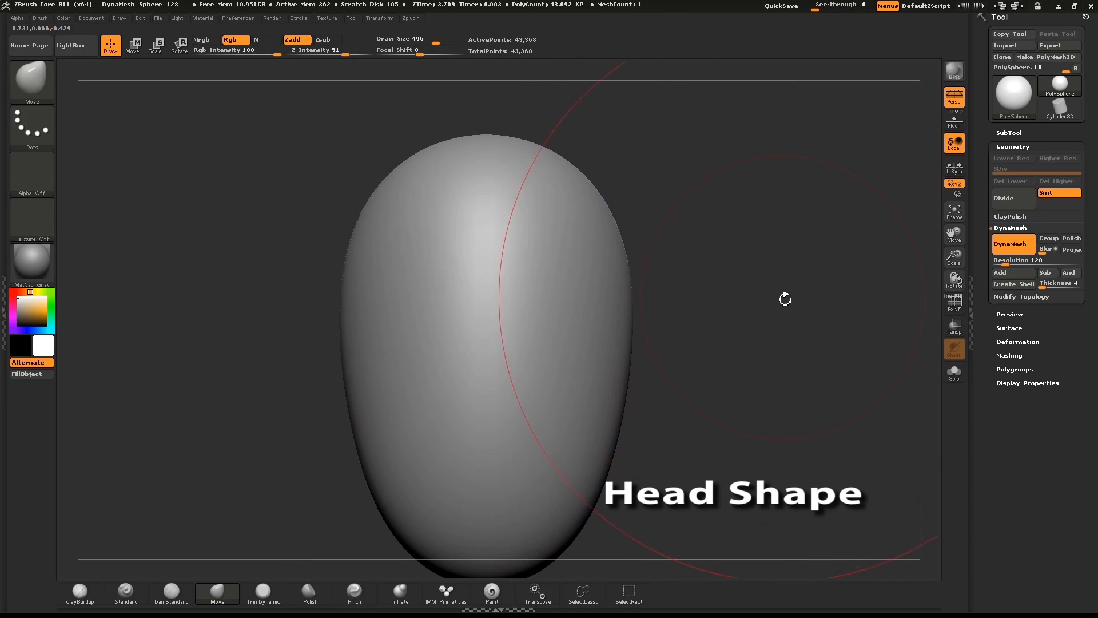
drag(784, 299, 578, 397)
drag(534, 479, 507, 449)
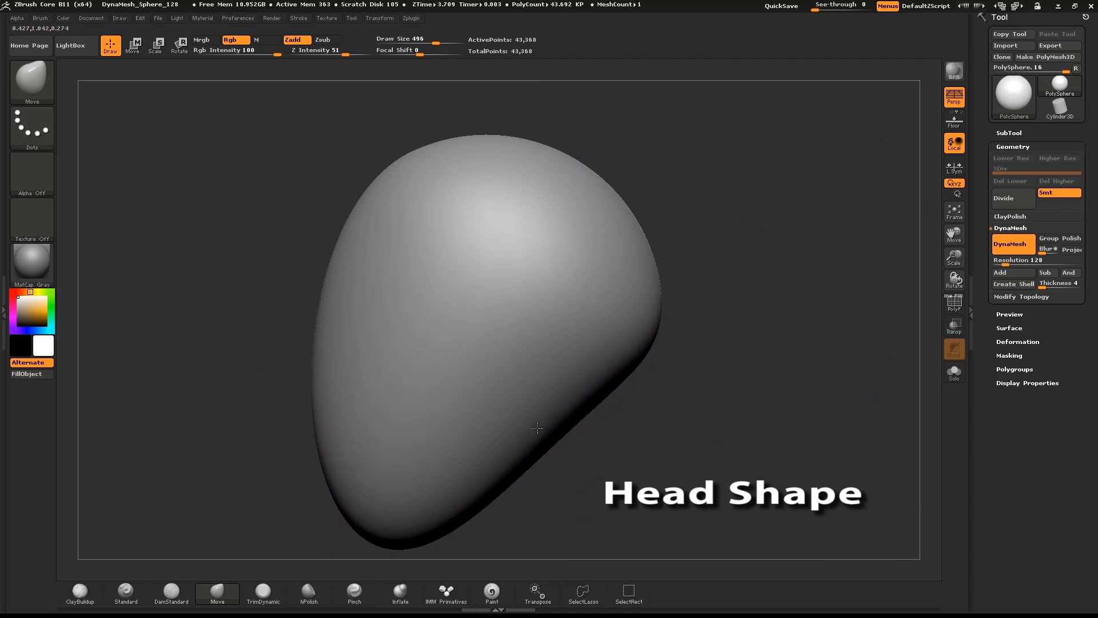
Refine the head's side profile by adjusting the face, forehead and back of the skull with the Move brush at draw size 496
mouse_move(329, 360)
mouse_down()
mouse_move(302, 361)
mouse_move(323, 361)
mouse_up()
drag(439, 186, 413, 182)
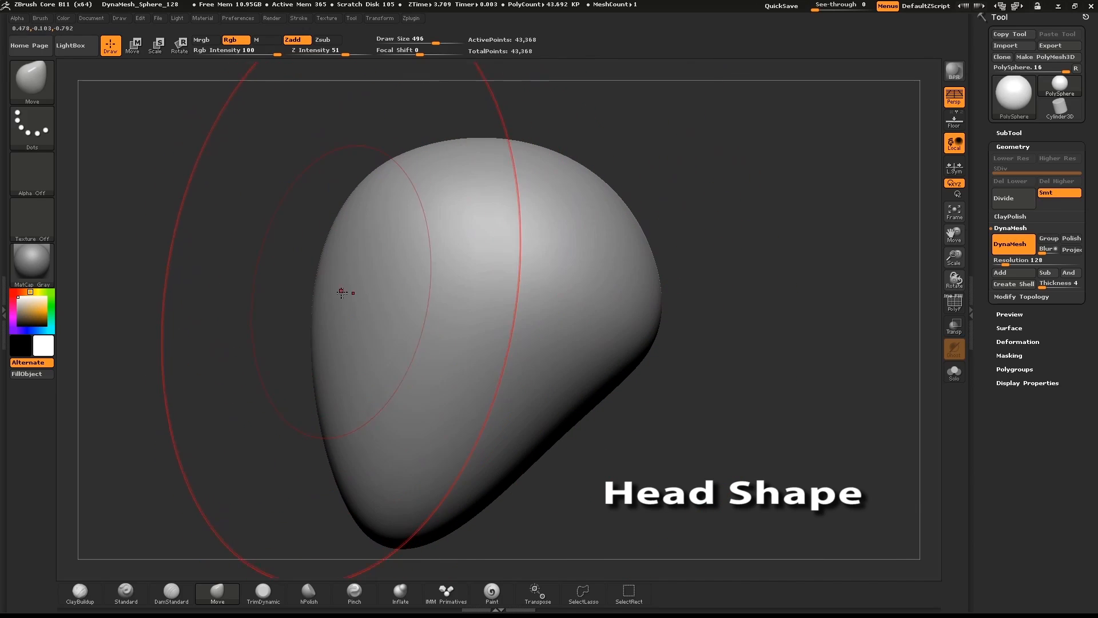
drag(343, 289, 361, 289)
drag(624, 227, 628, 213)
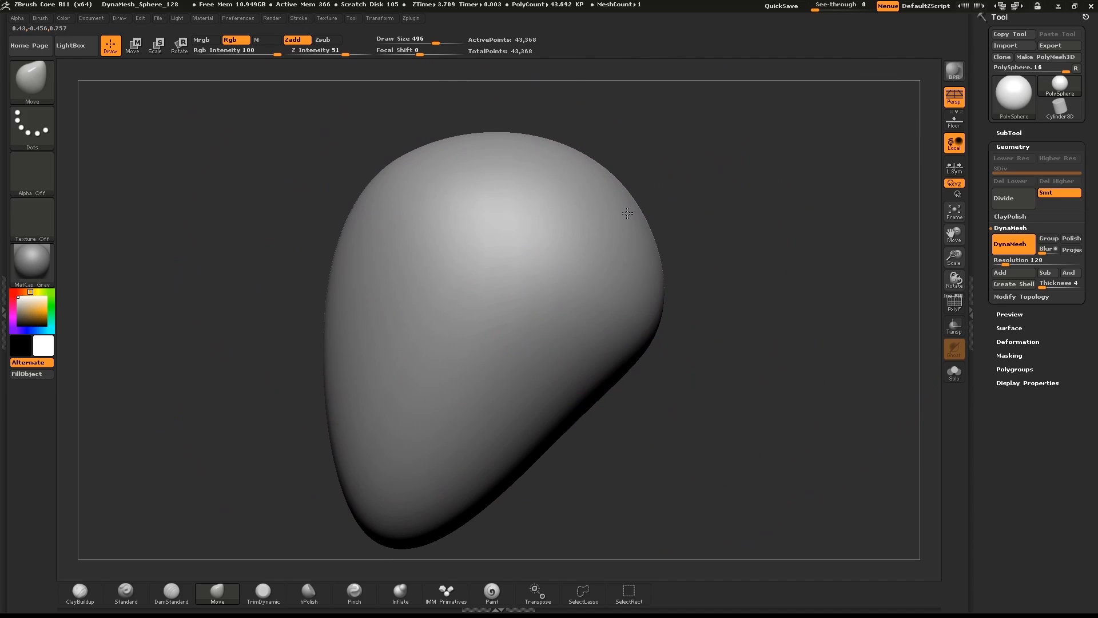
drag(592, 393, 570, 435)
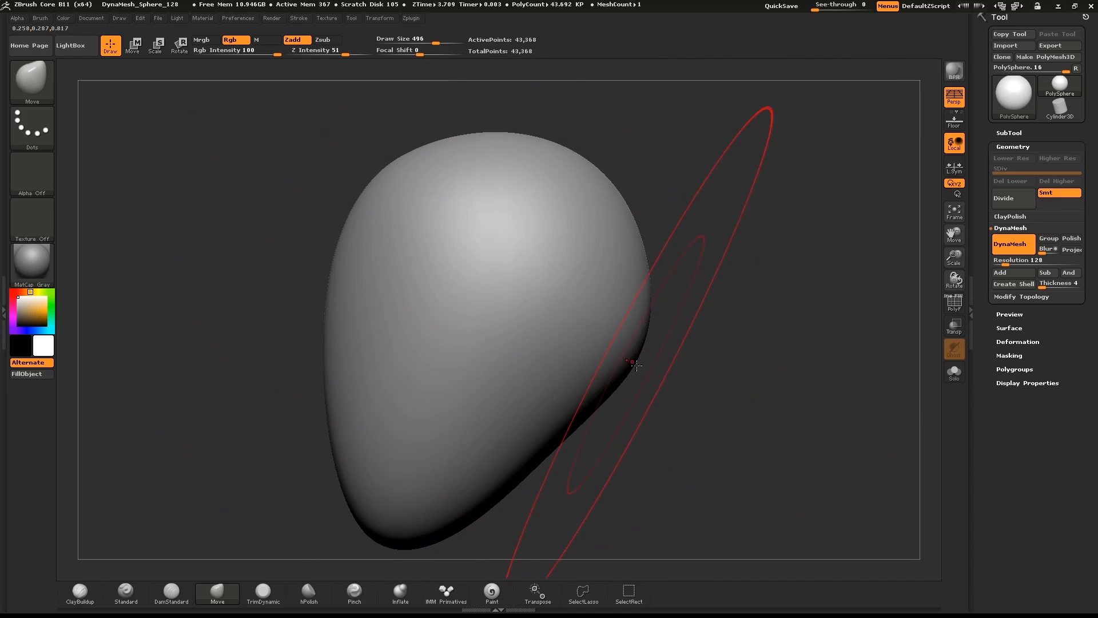
drag(635, 365, 621, 353)
Reshape the chin and jaw with the Move brush at draw size 342 and remesh the head with DynaMesh at resolution 128
key(s)
drag(478, 487, 458, 488)
drag(450, 530, 441, 509)
mouse_move(290, 502)
mouse_down()
mouse_move(452, 515)
mouse_move(487, 458)
mouse_up()
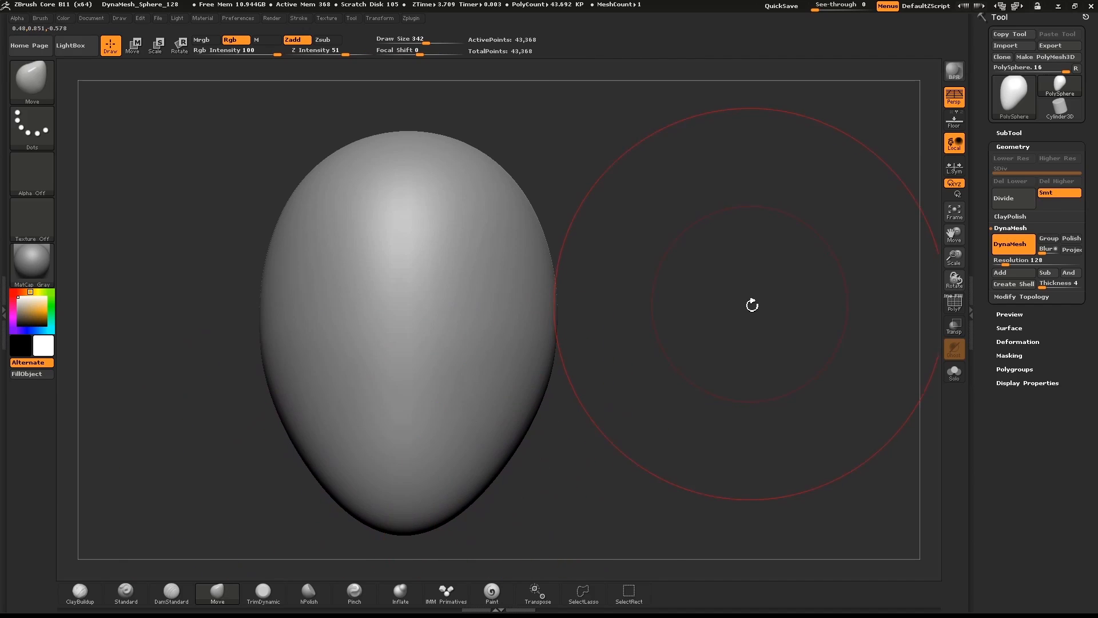
alt+drag(663, 282, 698, 279)
mouse_move(708, 226)
ctrl+mouse_down()
mouse_move(729, 282)
mouse_move(629, 284)
ctrl+mouse_up()
Carve two symmetrical round eye sockets into the front of the head with the Inflate brush at draw size 69
key(s)
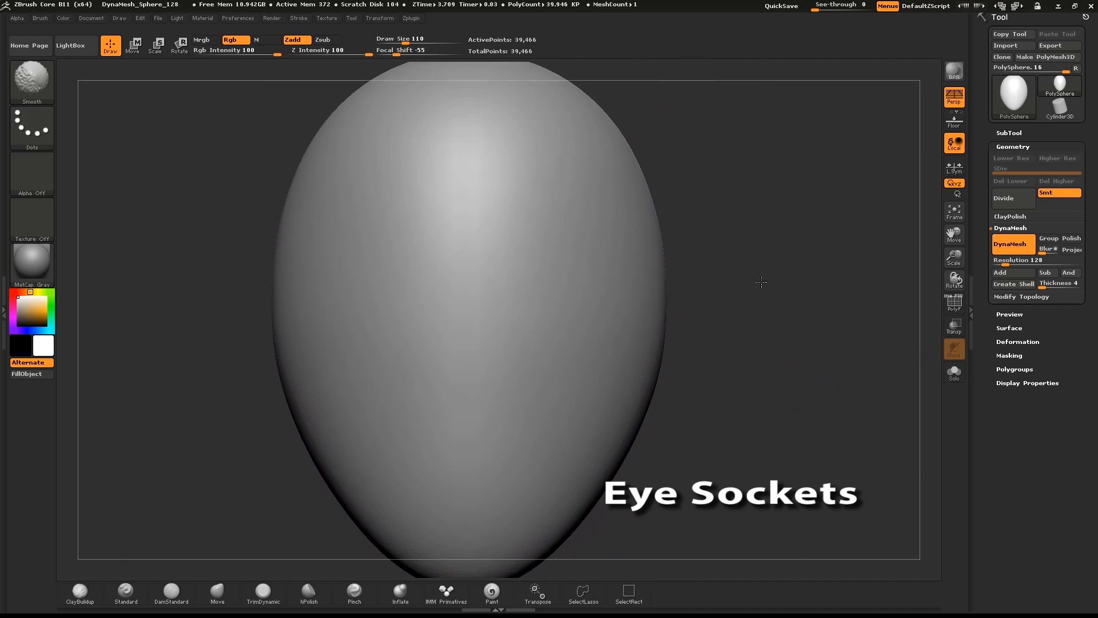
key(s)
mouse_move(549, 322)
mouse_down()
mouse_move(557, 314)
mouse_move(527, 346)
mouse_move(539, 334)
mouse_move(538, 298)
mouse_move(572, 320)
mouse_move(566, 343)
mouse_move(579, 326)
mouse_move(527, 343)
mouse_move(564, 312)
mouse_up()
click(400, 598)
key(ctrl+z)
key(s)
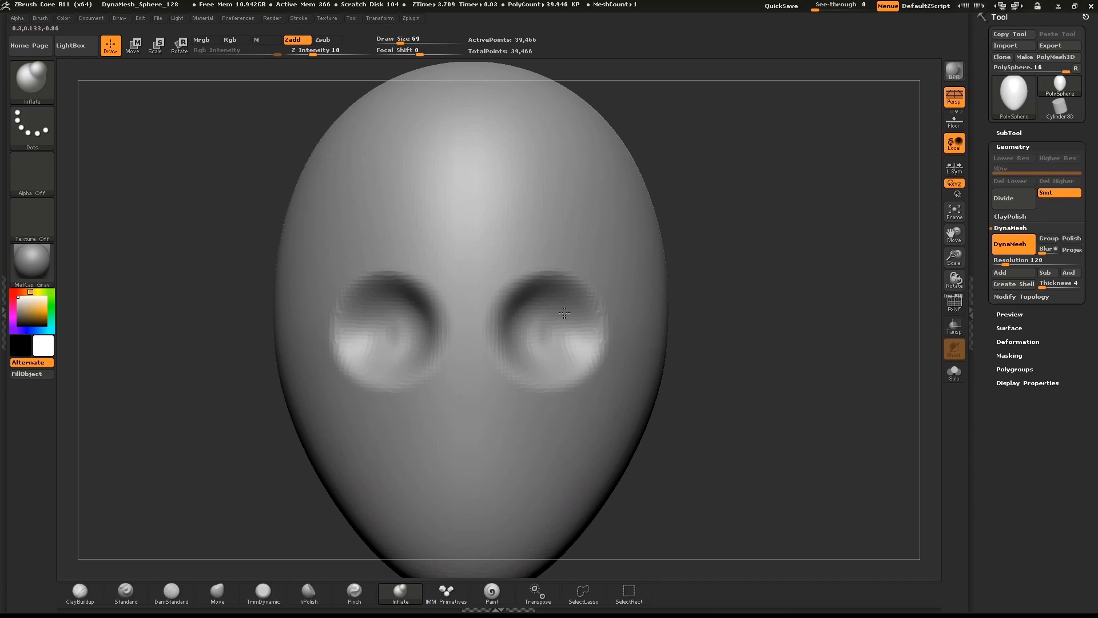
key(shift)
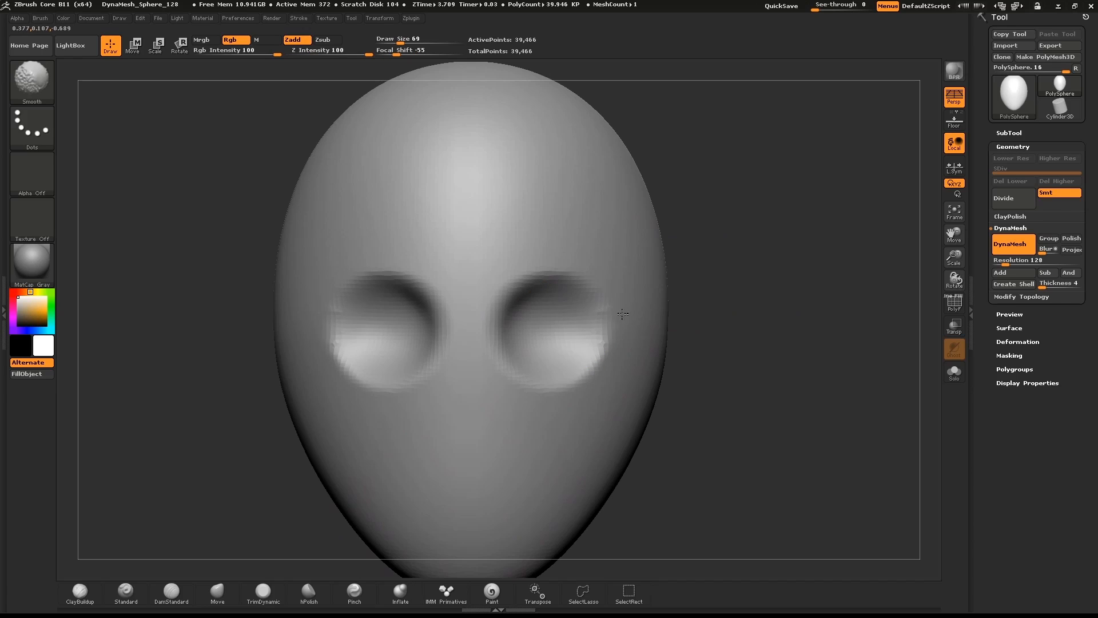
Smooth the rims and interiors of the eye sockets with the Smooth brush at draw size 145
key(s)
drag(569, 360, 589, 361)
shift+drag(521, 312, 543, 401)
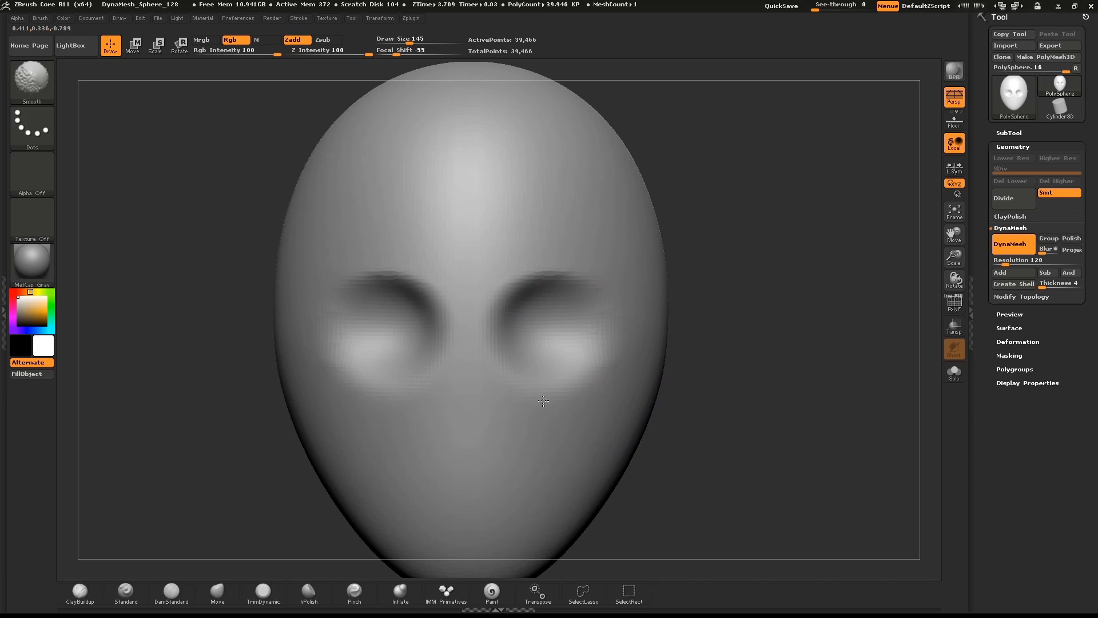
mouse_move(615, 321)
shift+mouse_down()
mouse_move(710, 292)
mouse_move(737, 297)
mouse_move(704, 294)
shift+mouse_up()
Push the outer side of the eye sockets back along the face with the Move brush at draw size 162
key(s)
drag(589, 348, 593, 349)
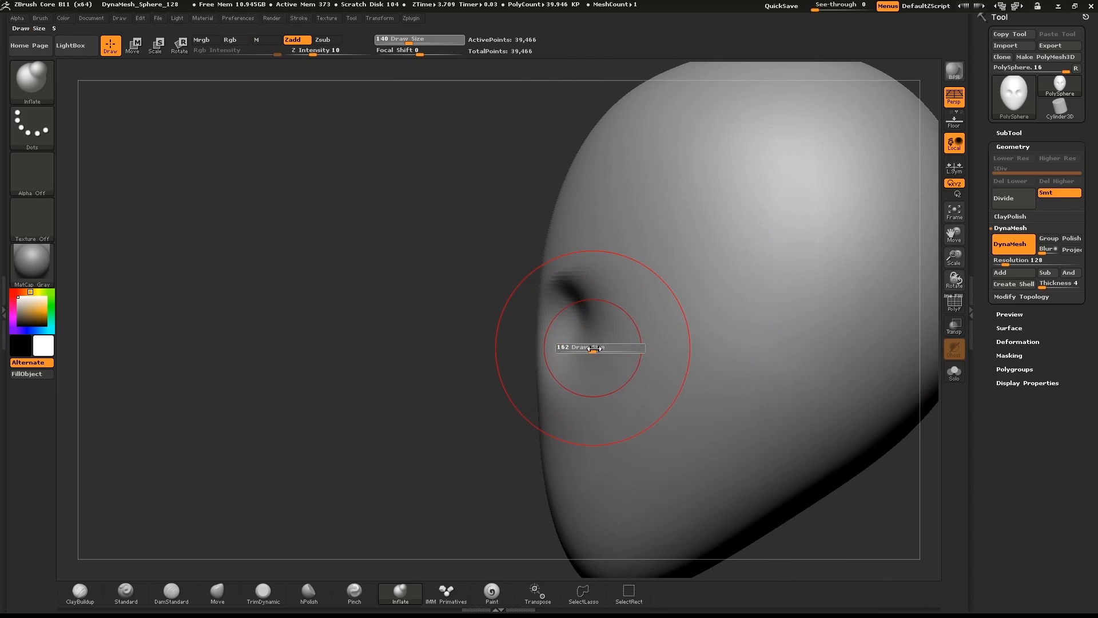
key(b)
key(m)
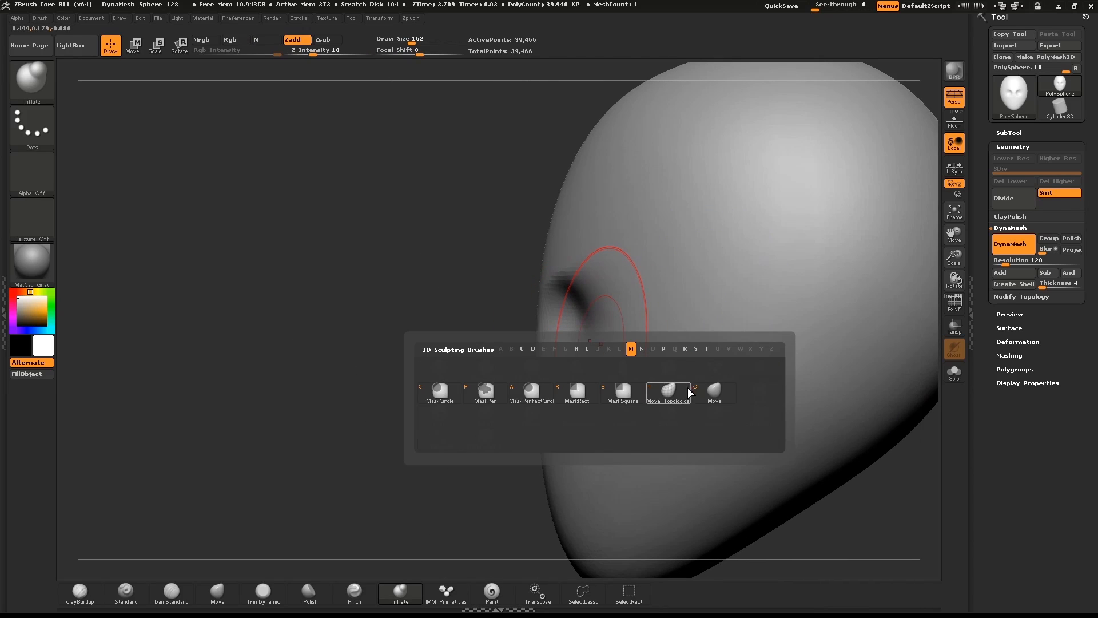
click(715, 391)
drag(593, 334, 628, 335)
drag(456, 394, 555, 410)
Smooth the brow area above the eye sockets with the Smooth brush at draw size 162
key(shift)
shift+drag(601, 223, 568, 245)
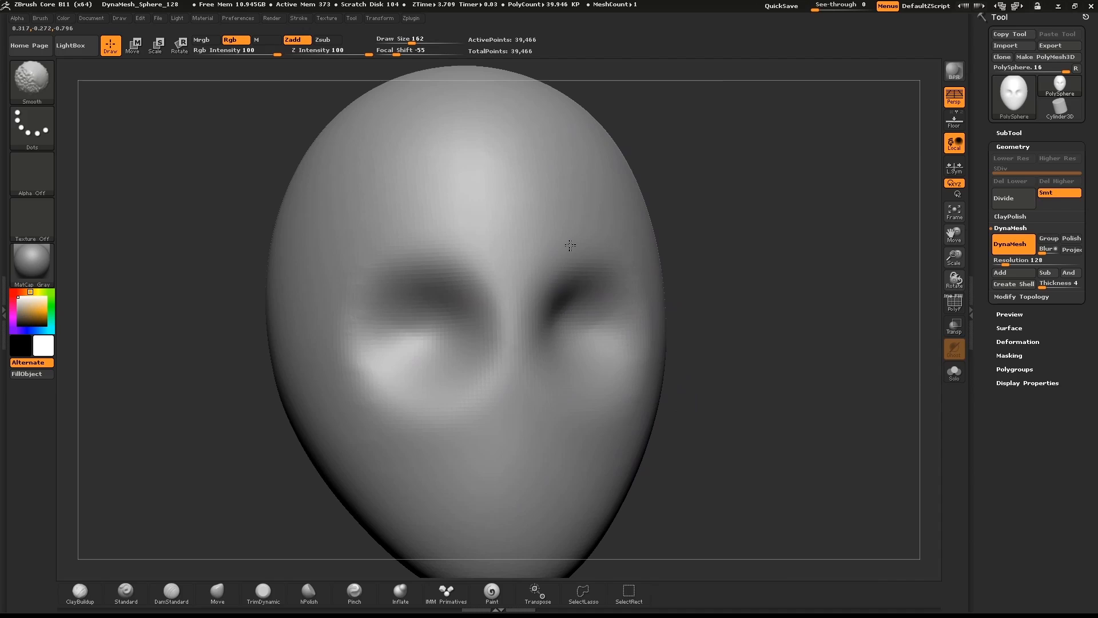
drag(762, 294, 750, 283)
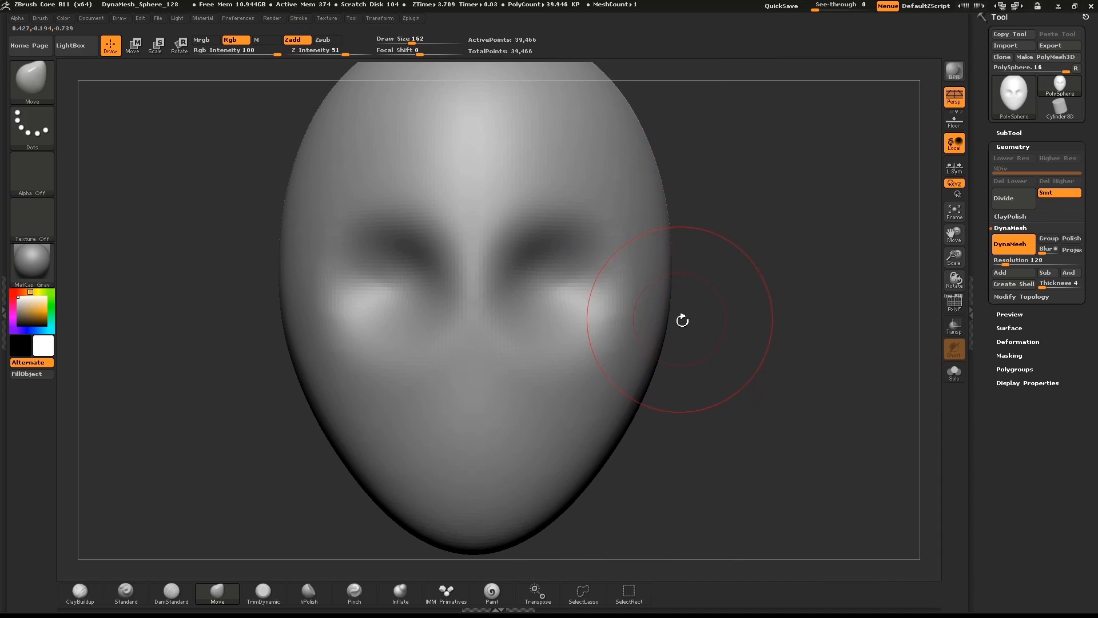
drag(682, 321, 760, 297)
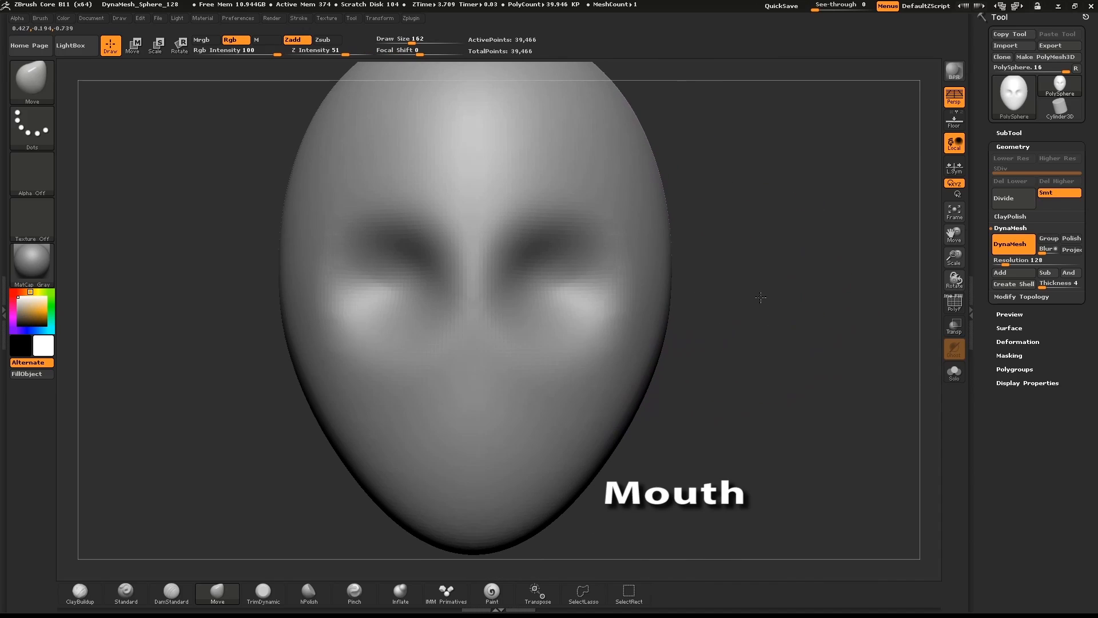
Paint a rounded mask over the mouth area with the MaskPen at draw size 52 and invert the mask
drag(734, 343, 717, 319)
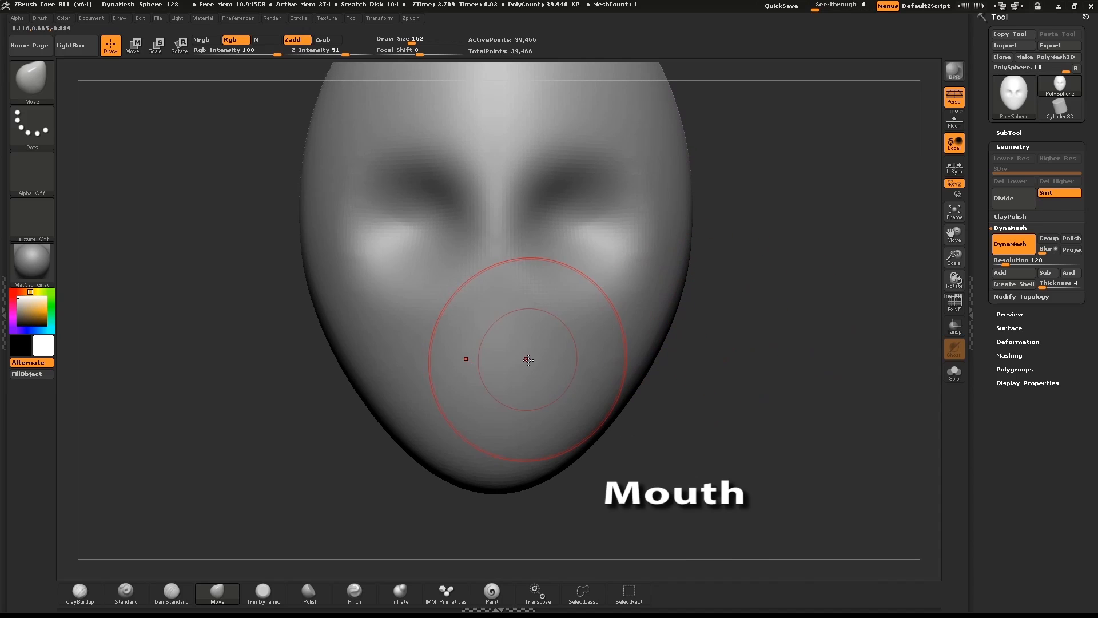
key(s)
drag(528, 360, 518, 355)
key(ctrl)
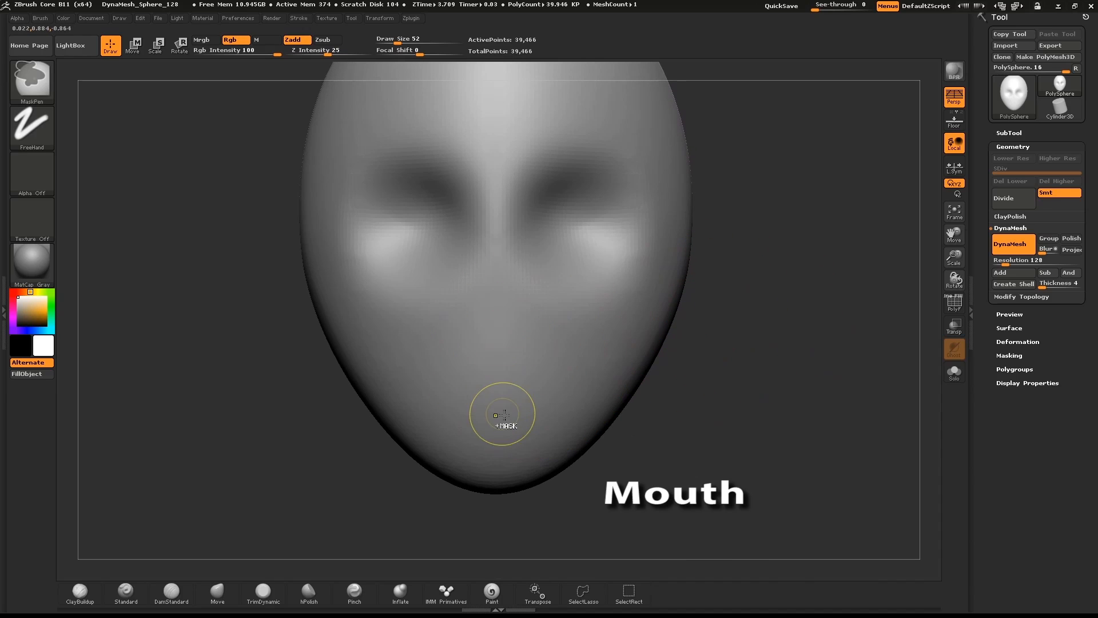
mouse_move(497, 395)
ctrl+mouse_down()
mouse_move(458, 394)
mouse_move(530, 401)
mouse_move(532, 427)
mouse_move(500, 410)
mouse_move(554, 385)
ctrl+mouse_up()
key(s)
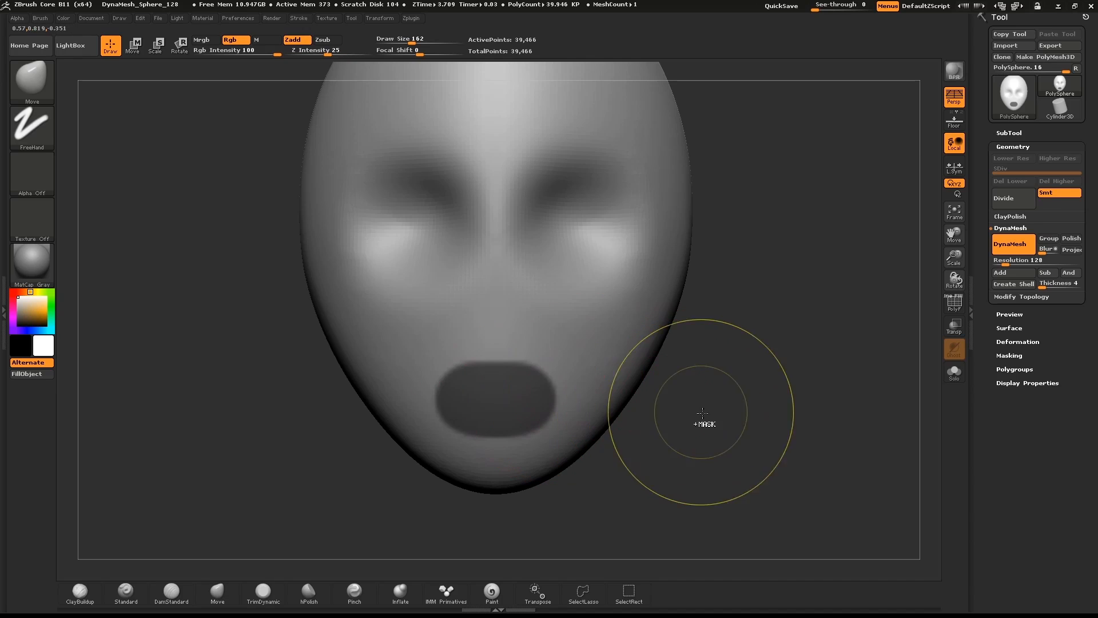
ctrl+click(677, 414)
Hollow out the unmasked mouth area with the Inflate brush at draw size 101
drag(542, 397, 535, 392)
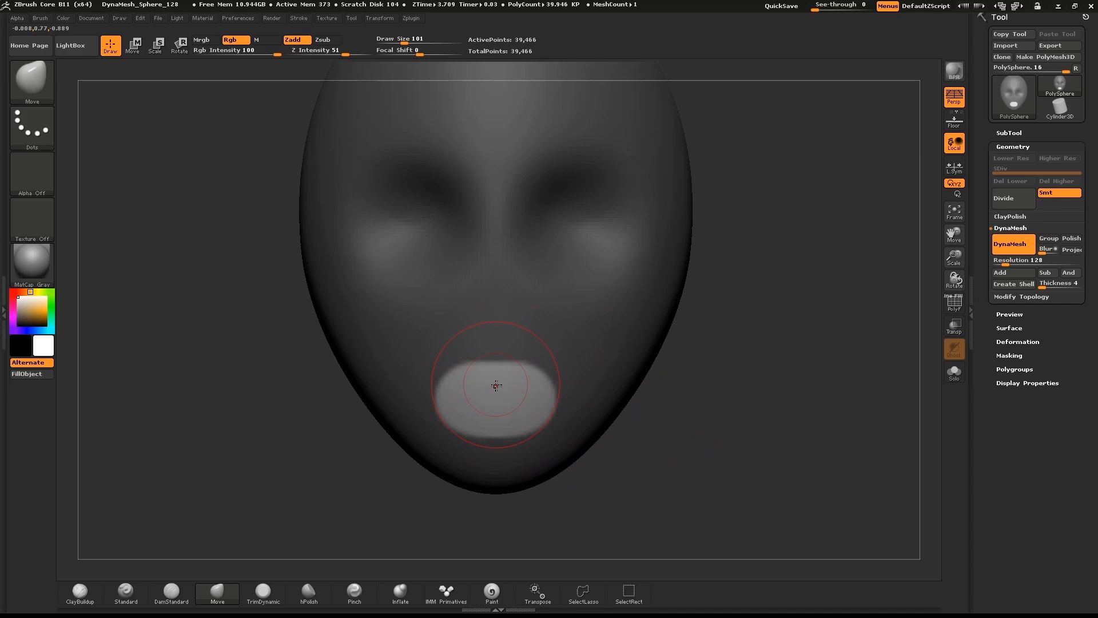
key(b)
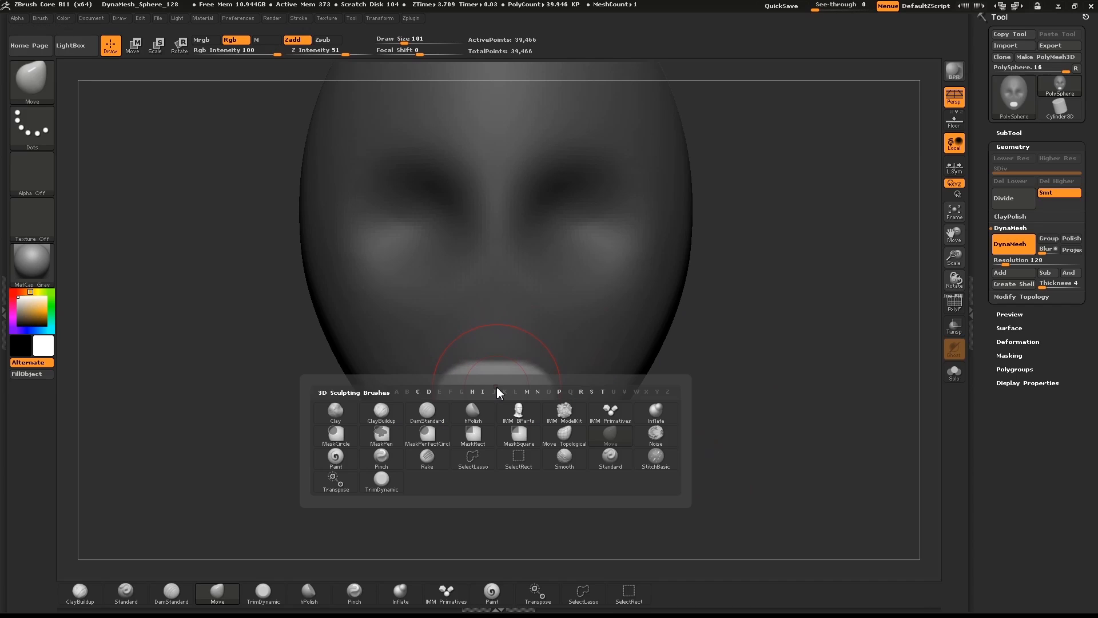
key(i)
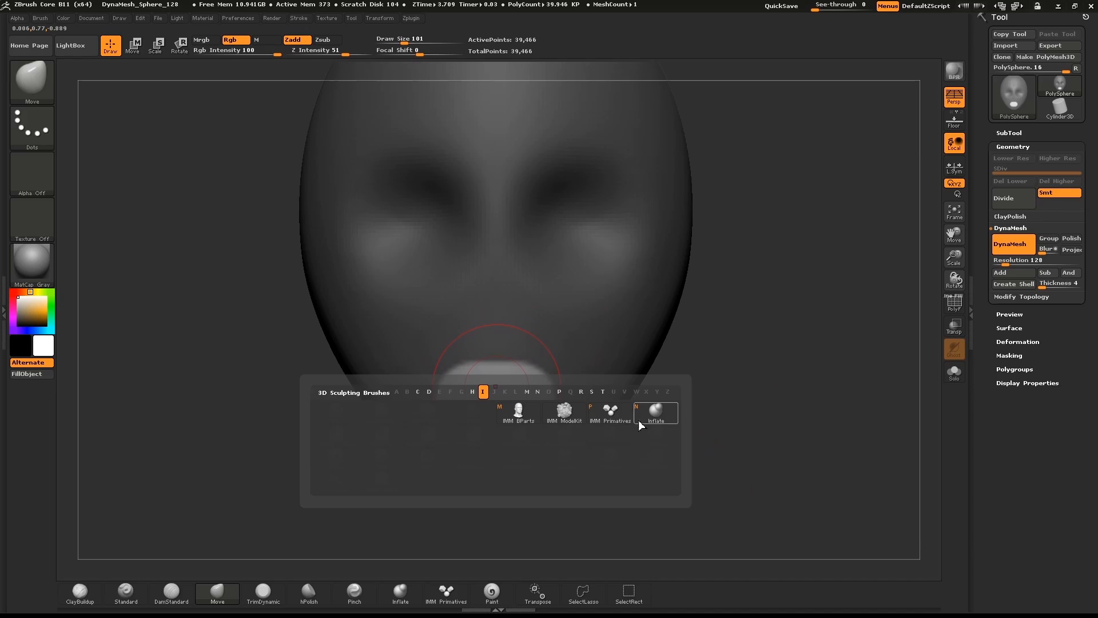
click(660, 414)
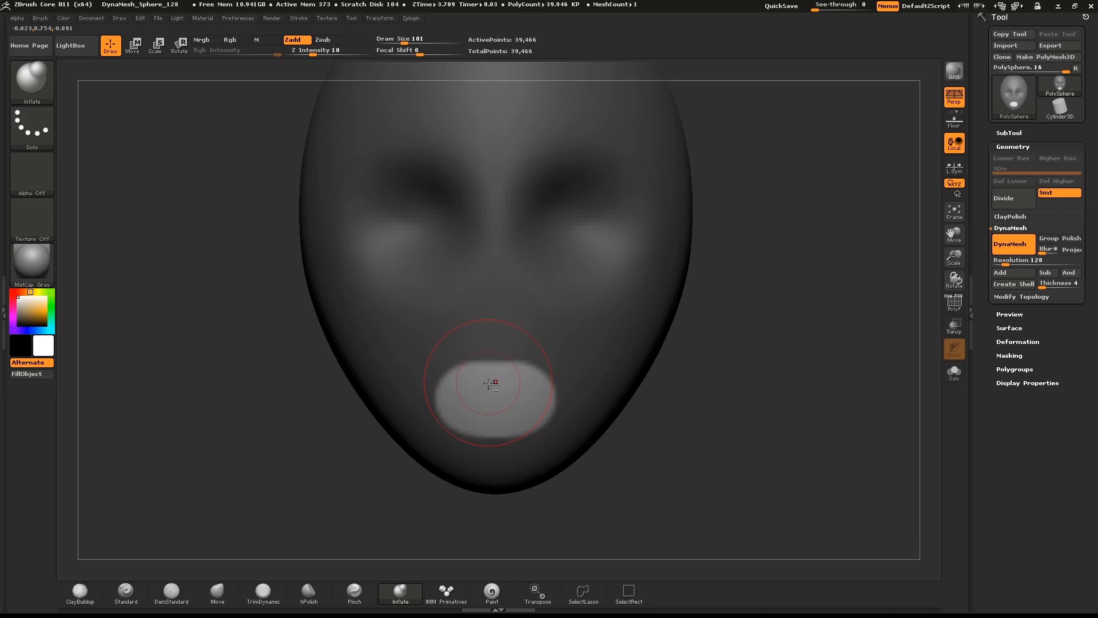
mouse_move(490, 383)
mouse_down()
mouse_move(504, 401)
mouse_move(532, 400)
mouse_move(466, 397)
mouse_move(508, 411)
mouse_move(518, 383)
mouse_up()
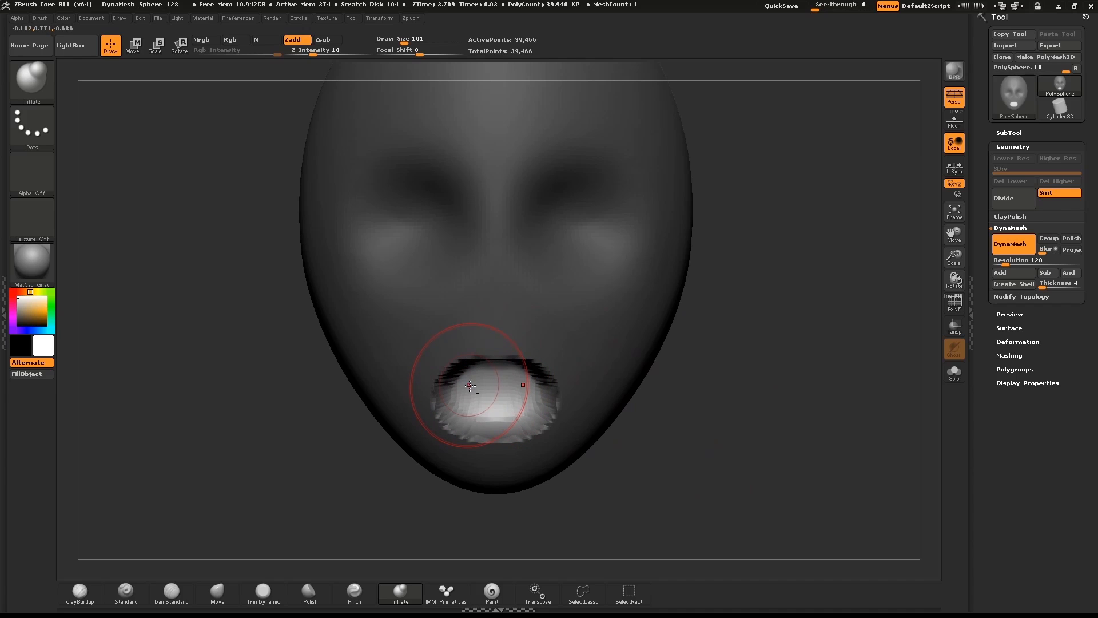
mouse_move(470, 386)
mouse_down()
mouse_move(458, 395)
mouse_move(490, 411)
mouse_move(503, 390)
mouse_up()
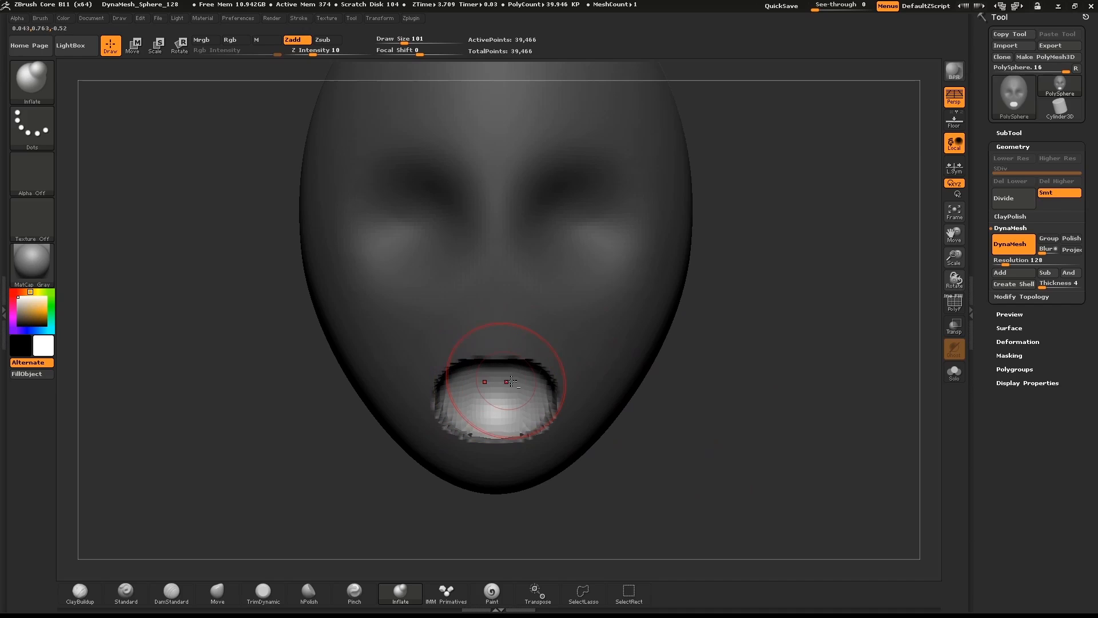
Clear the mask, smooth the mouth opening's edge and remesh the head with DynaMesh
ctrl+click(761, 372)
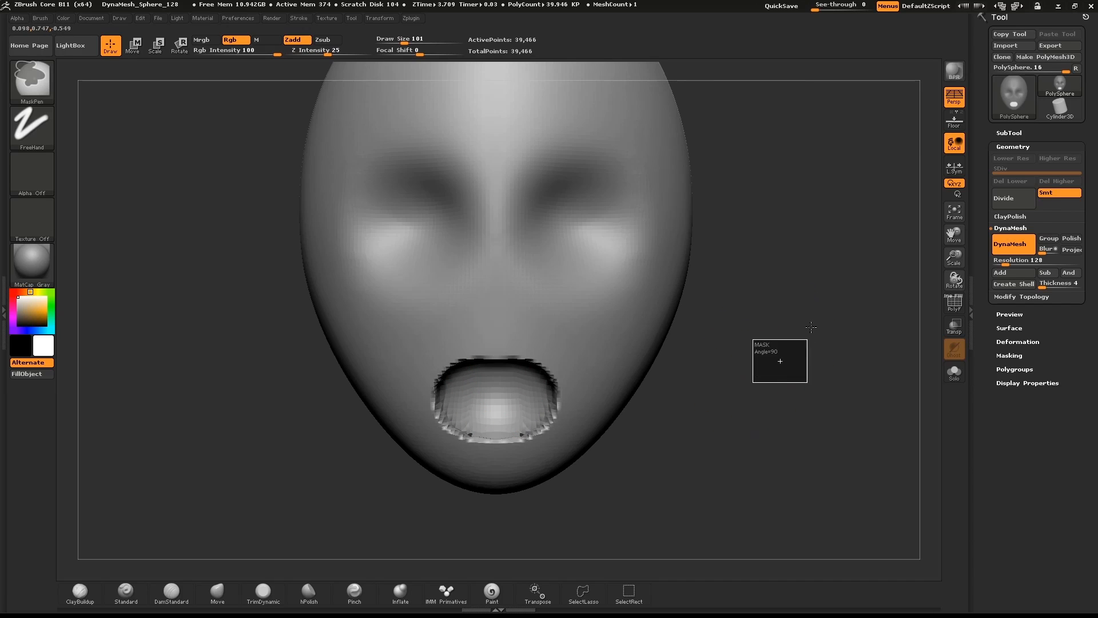
shift+drag(501, 444, 484, 441)
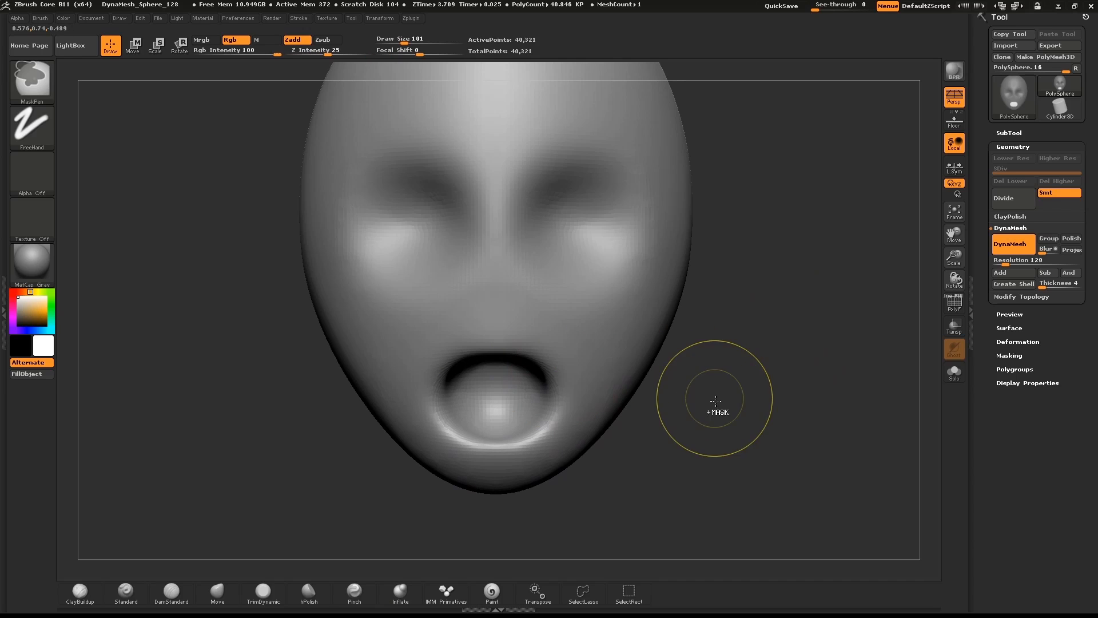
Inflate the inner corner of the mouth opening with the Inflate brush at draw size 76
drag(777, 344, 682, 356)
drag(459, 391, 468, 391)
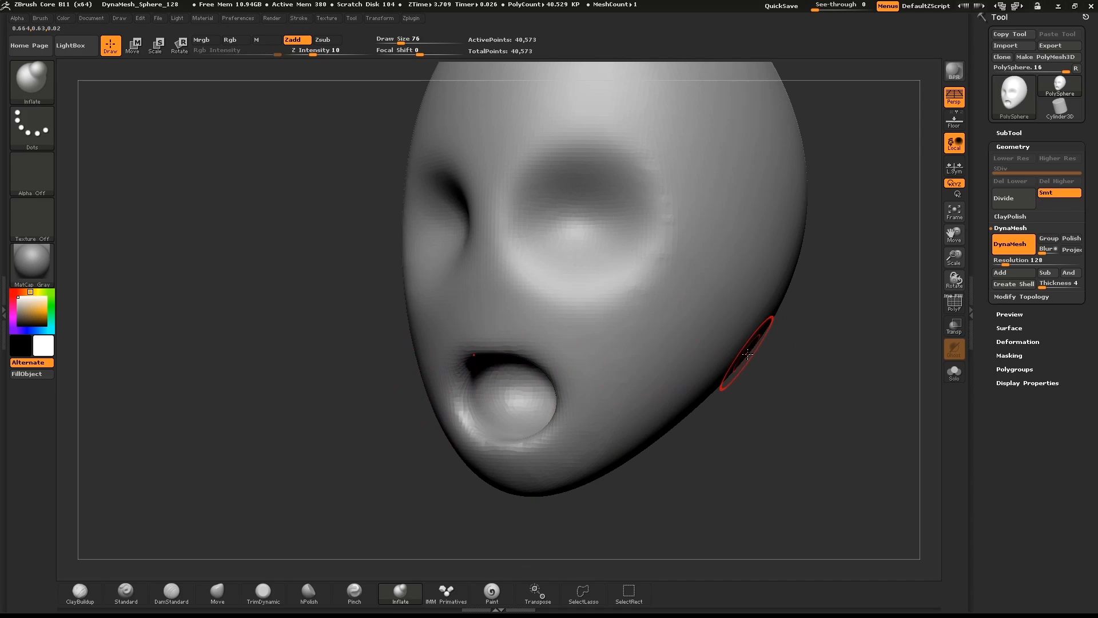
mouse_move(748, 354)
shift+mouse_down()
mouse_move(590, 364)
mouse_move(616, 355)
mouse_move(619, 372)
shift+mouse_up()
Flatten the mouth opening and pull the chin down with the Move brush at draw size 204, and remesh with DynaMesh
key(s)
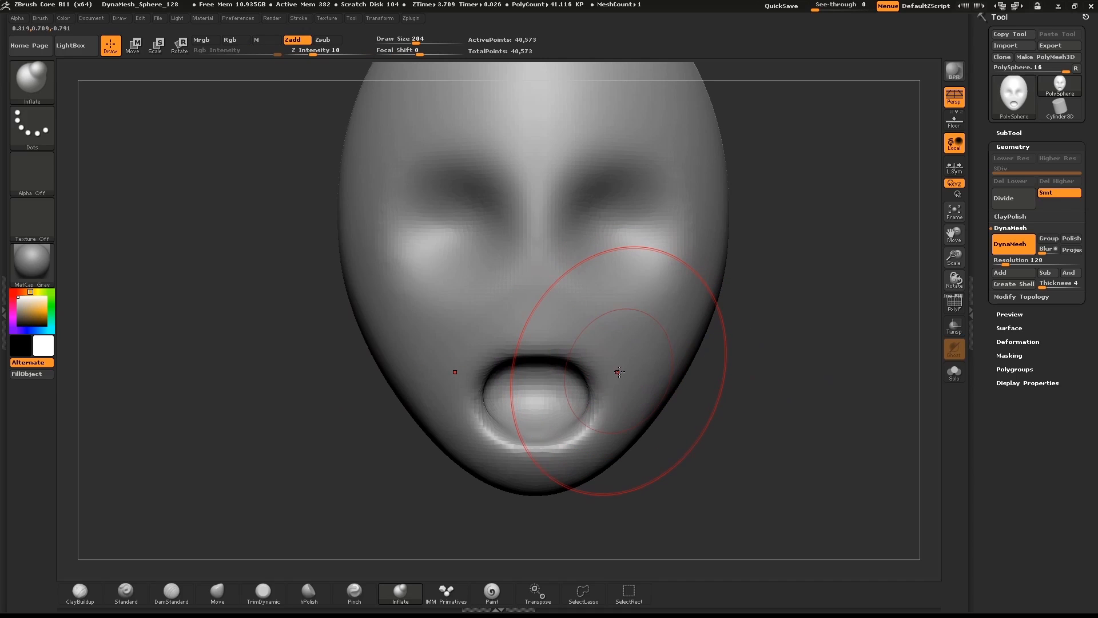
key(b)
key(m)
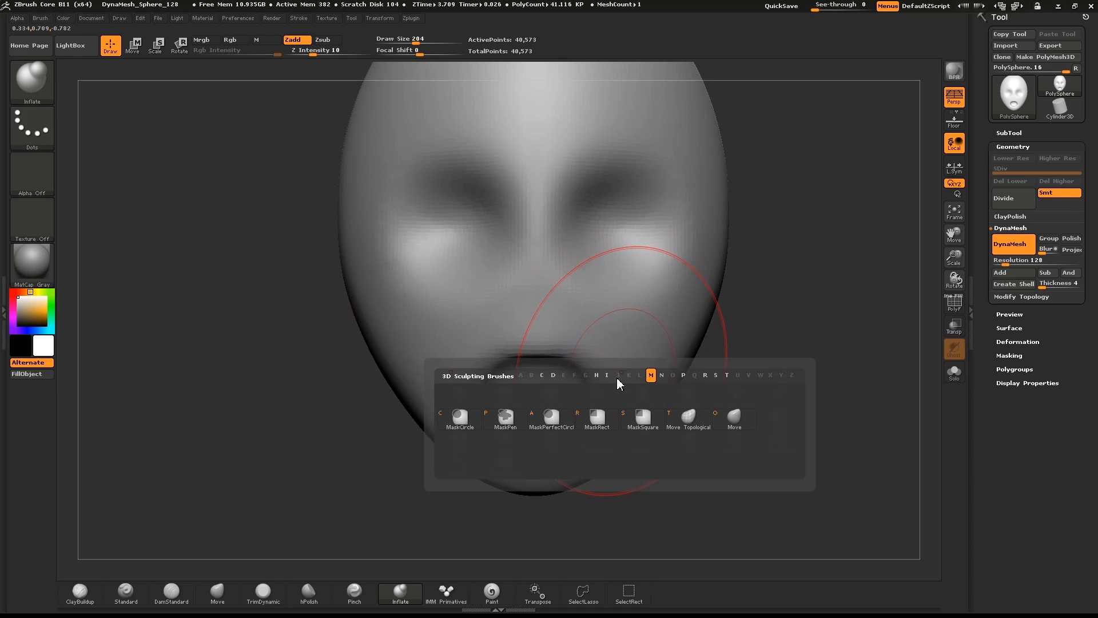
click(736, 419)
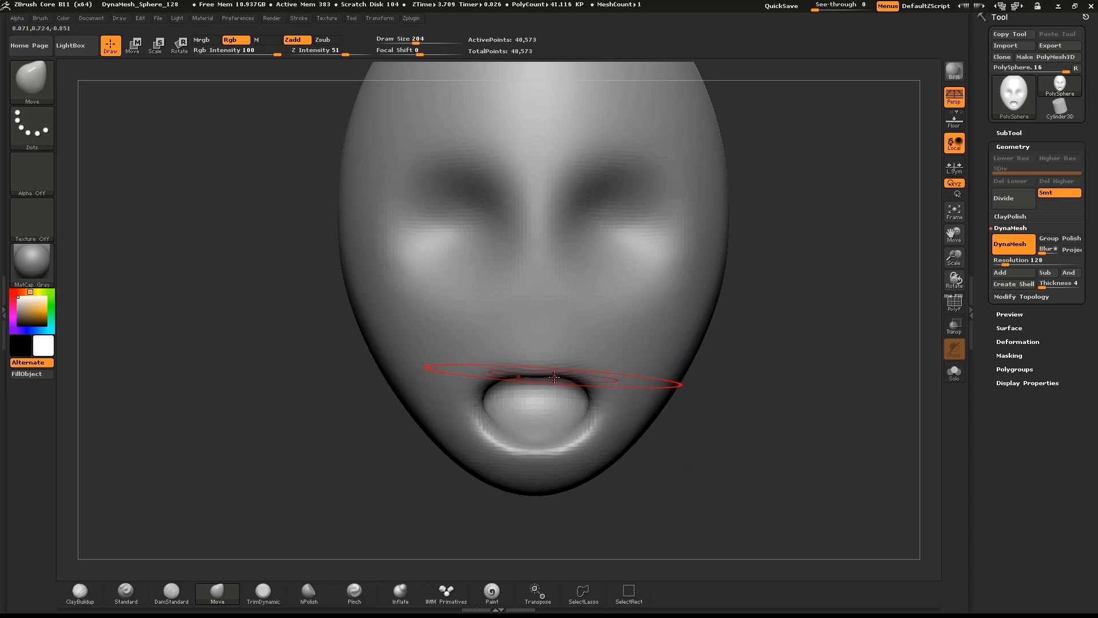
drag(556, 451, 554, 415)
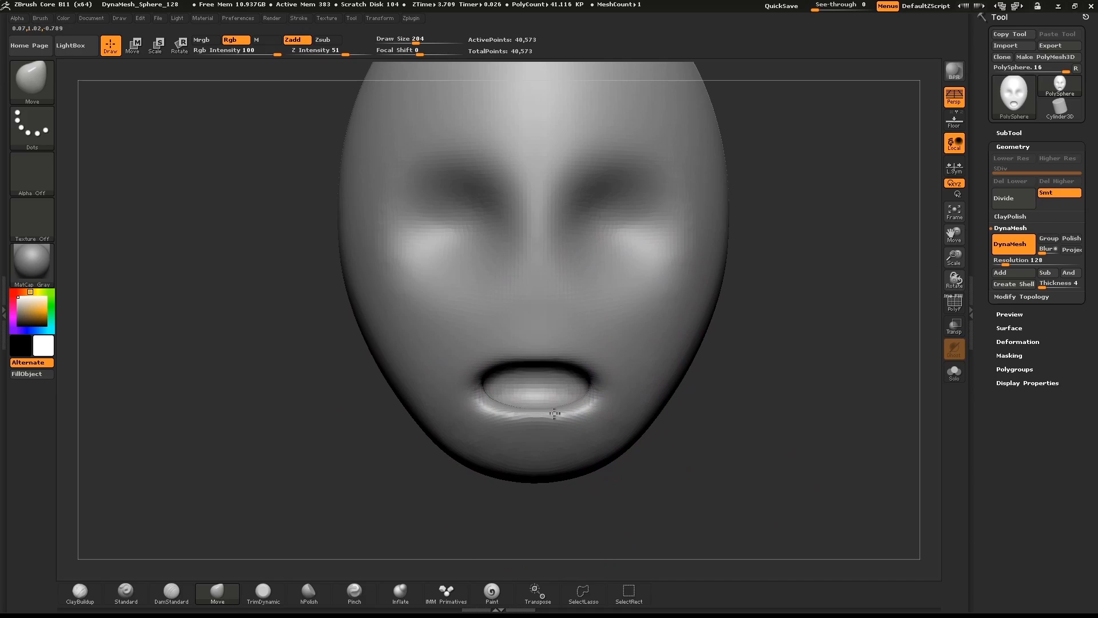
drag(577, 349, 564, 353)
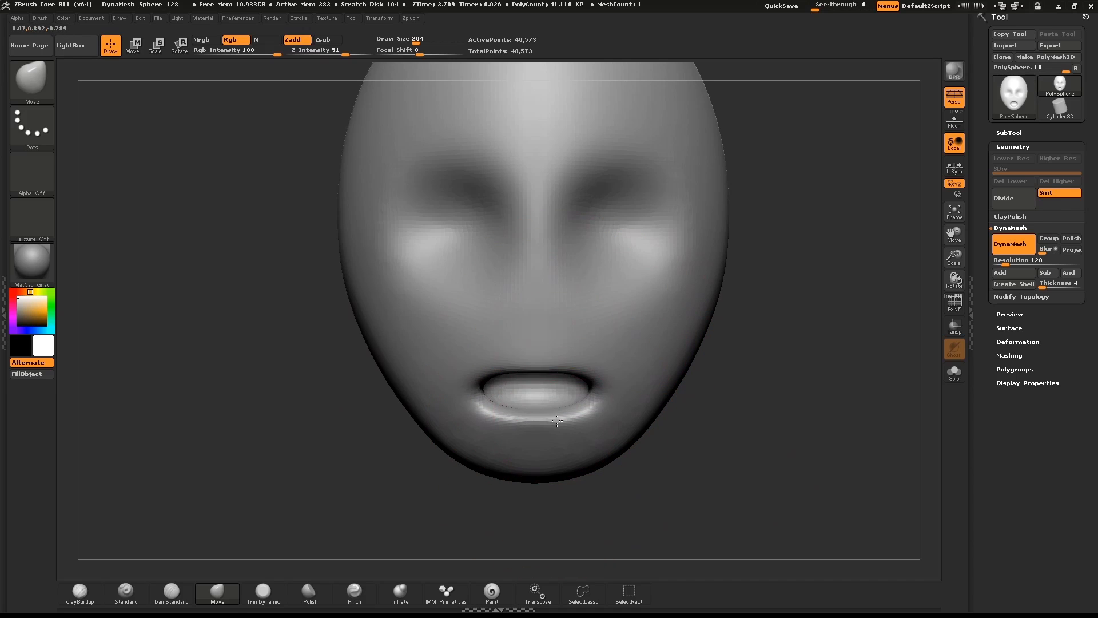
drag(558, 421, 587, 394)
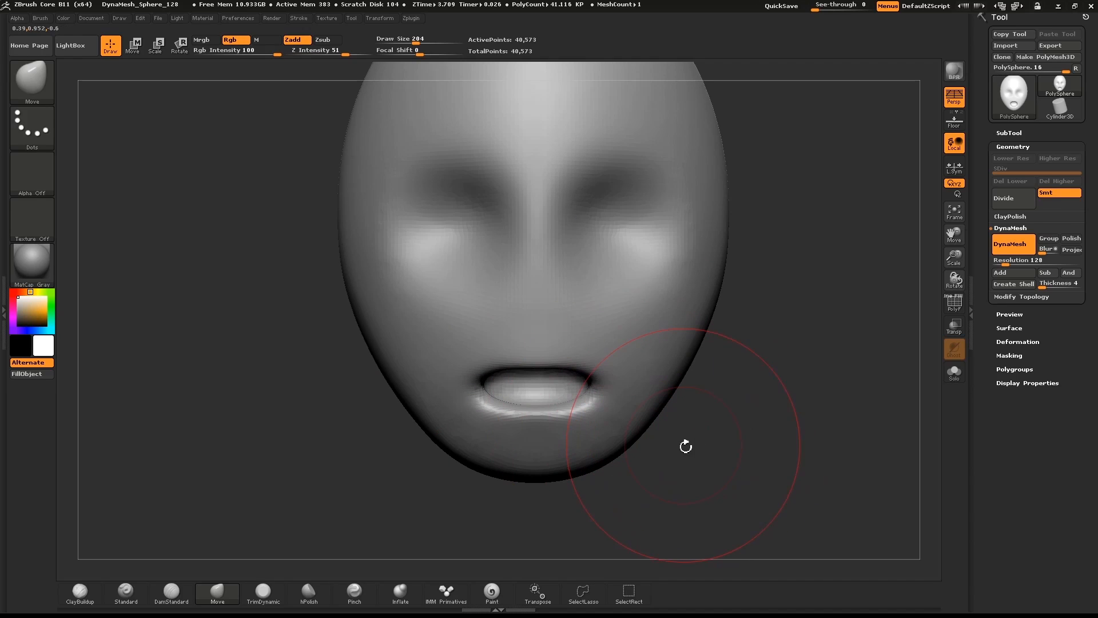
drag(557, 477, 557, 496)
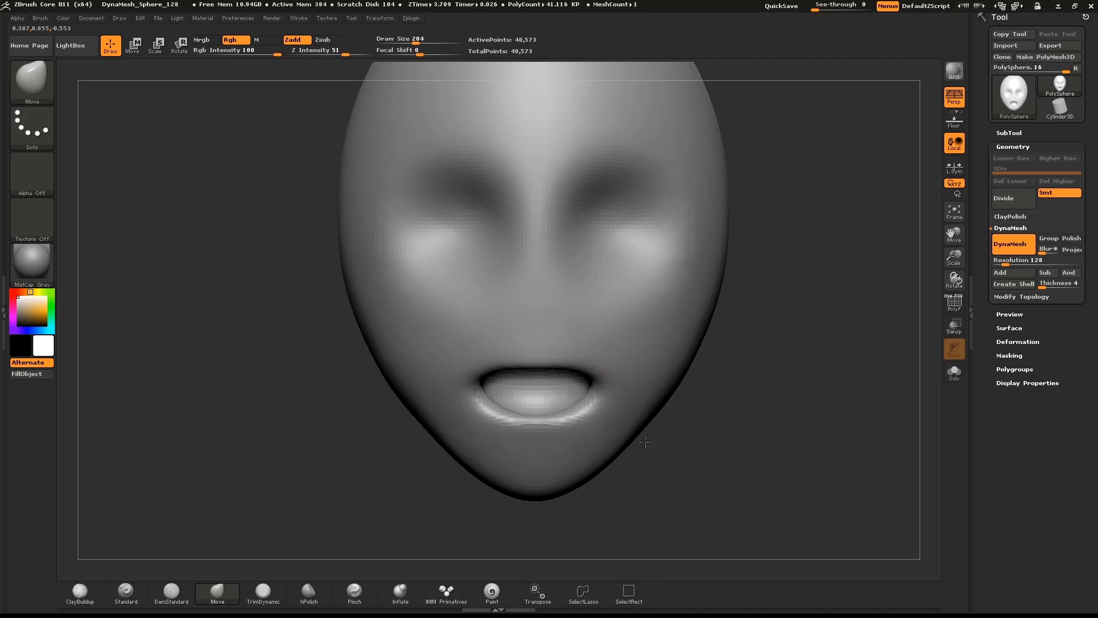
drag(795, 318, 777, 319)
Paint a rounded mask on the rear underside of the head with the MaskPen at draw size 204 and invert the mask
drag(863, 372, 635, 338)
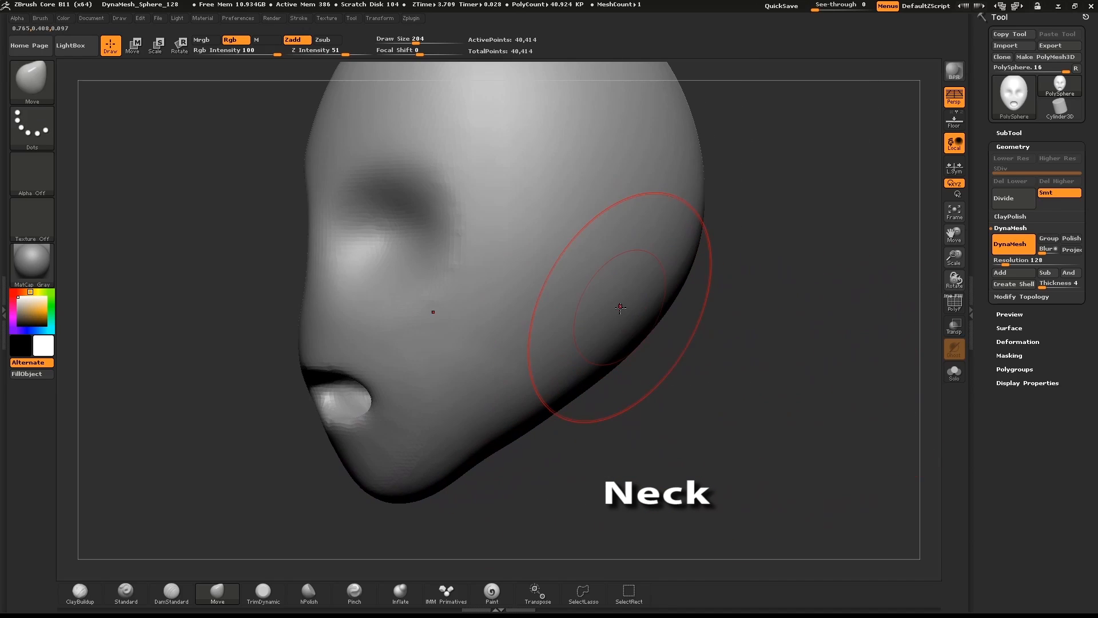
mouse_move(721, 297)
mouse_down()
mouse_move(713, 263)
mouse_move(580, 207)
mouse_move(507, 309)
mouse_move(223, 351)
mouse_move(829, 347)
mouse_move(826, 265)
mouse_move(834, 326)
mouse_move(658, 321)
mouse_up()
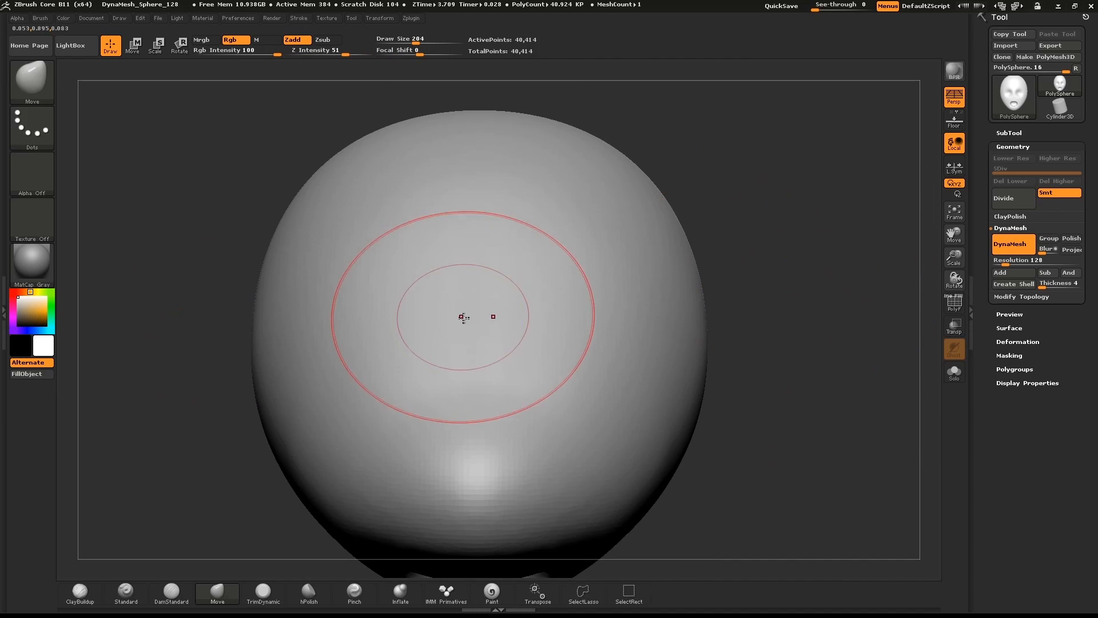
ctrl+click(465, 318)
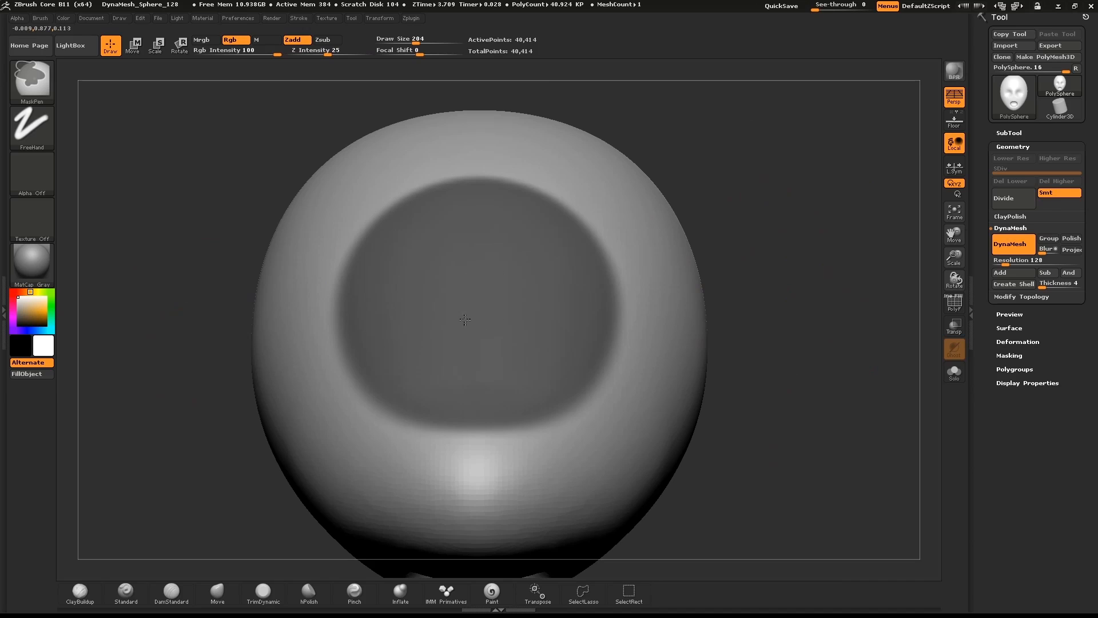
ctrl+click(803, 230)
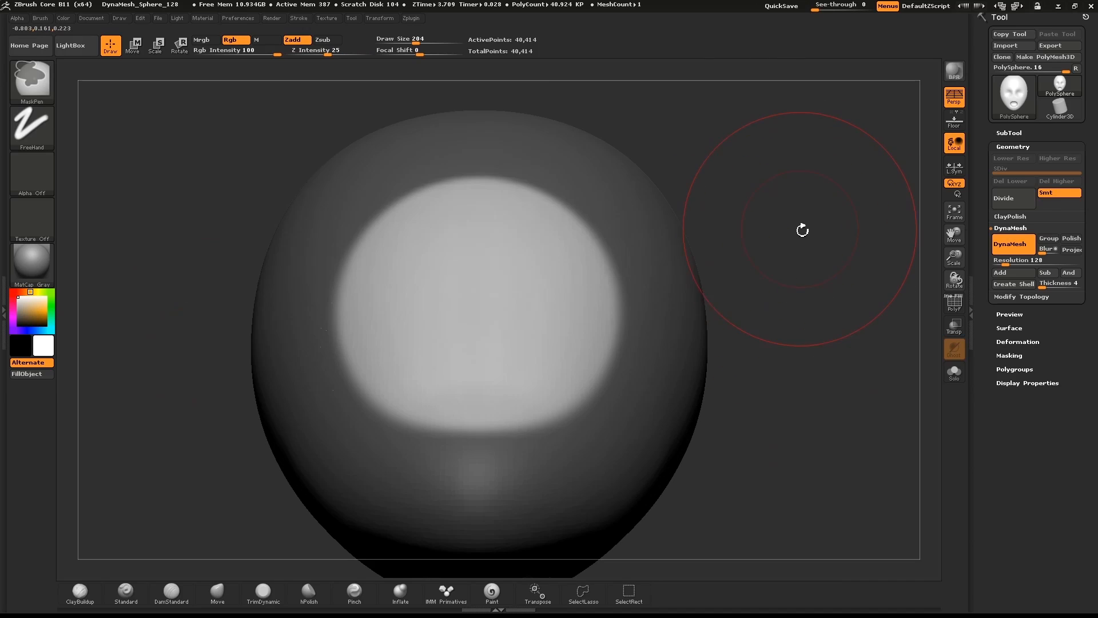
Pull the unmasked area under the head out into a neck with the Move brush at a larger draw size
mouse_move(803, 230)
mouse_down()
mouse_move(764, 217)
mouse_move(799, 241)
mouse_up()
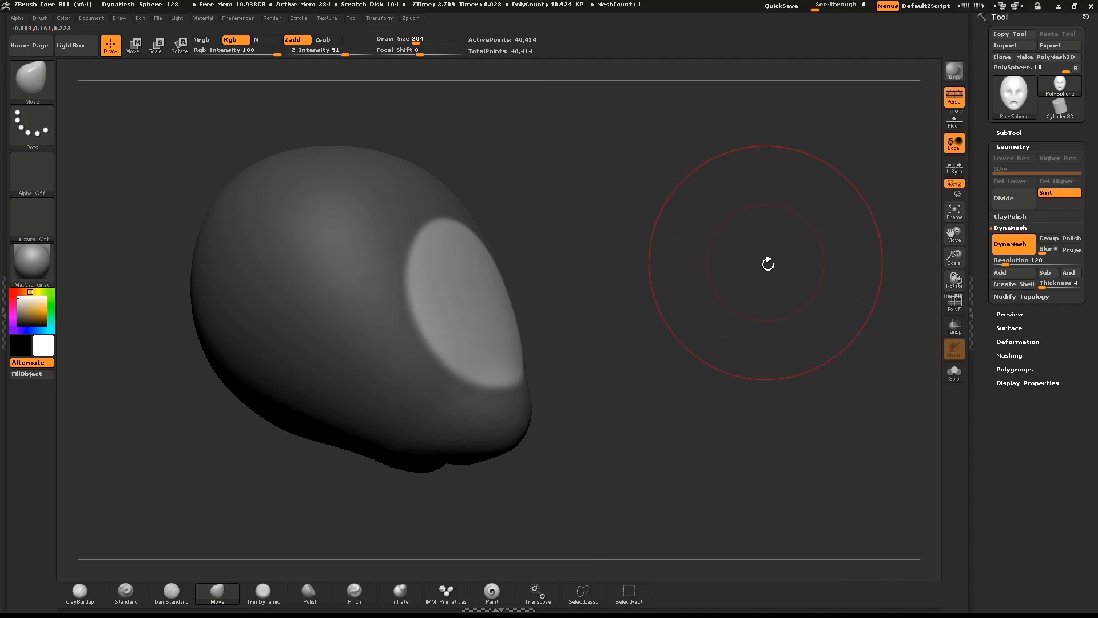
key(b)
key(m)
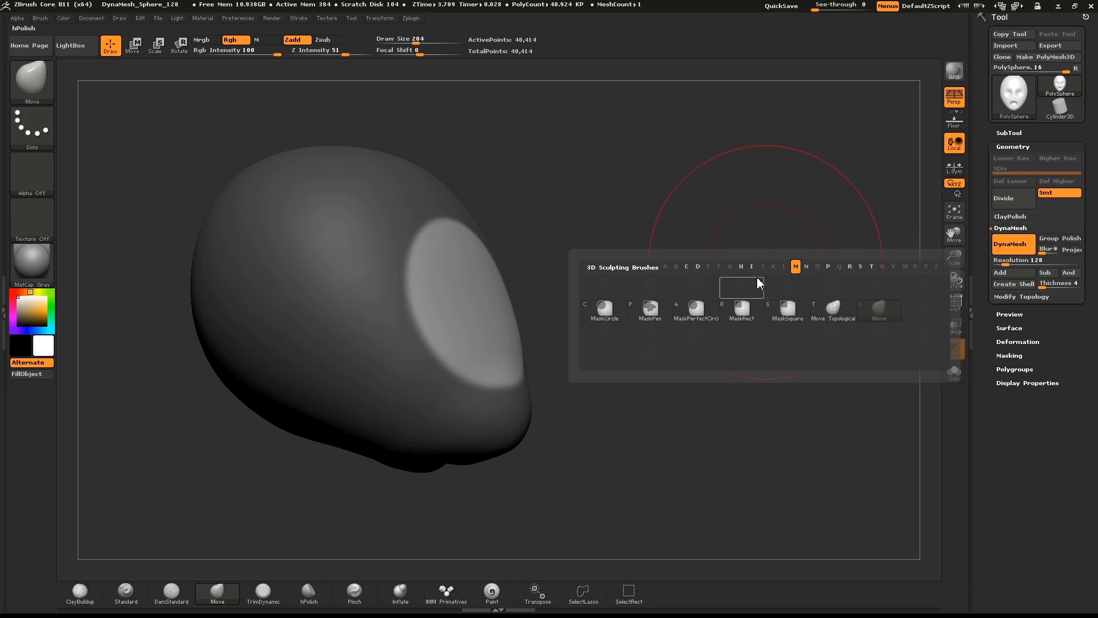
click(871, 312)
key(s)
drag(569, 303, 580, 303)
mouse_move(462, 303)
mouse_down()
mouse_move(569, 295)
mouse_move(629, 245)
mouse_up()
mouse_move(639, 231)
mouse_down()
mouse_move(694, 192)
mouse_move(689, 184)
mouse_move(750, 284)
mouse_move(689, 312)
mouse_up()
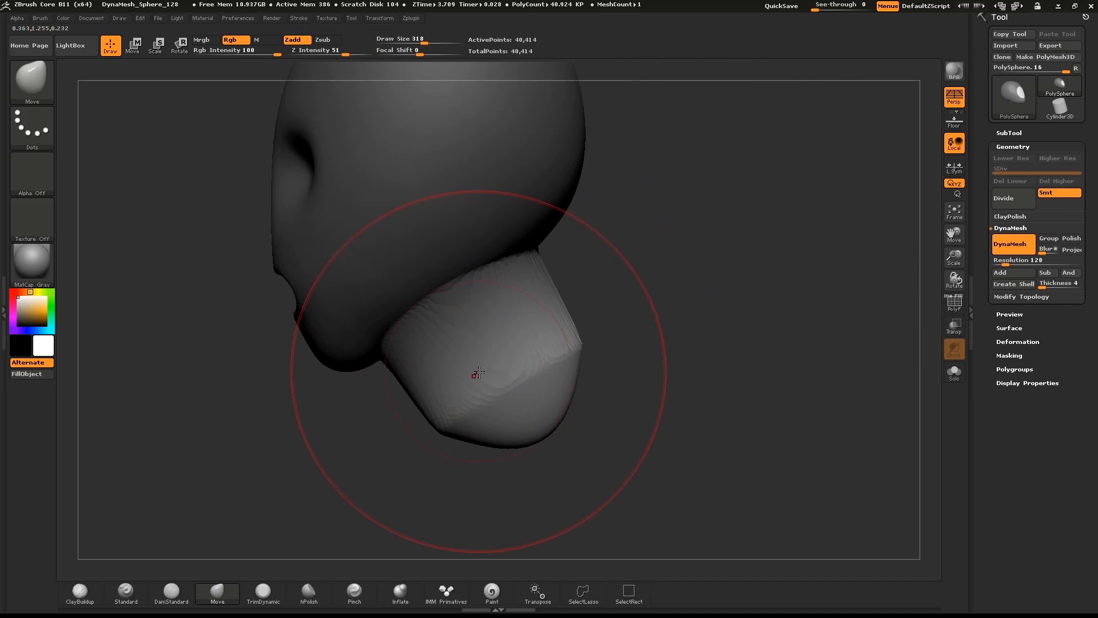
Lengthen the neck and widen its lower end with the Move brush, working in side view
drag(475, 373, 510, 361)
mouse_move(594, 303)
mouse_down()
mouse_move(600, 318)
mouse_move(567, 297)
mouse_move(547, 350)
mouse_up()
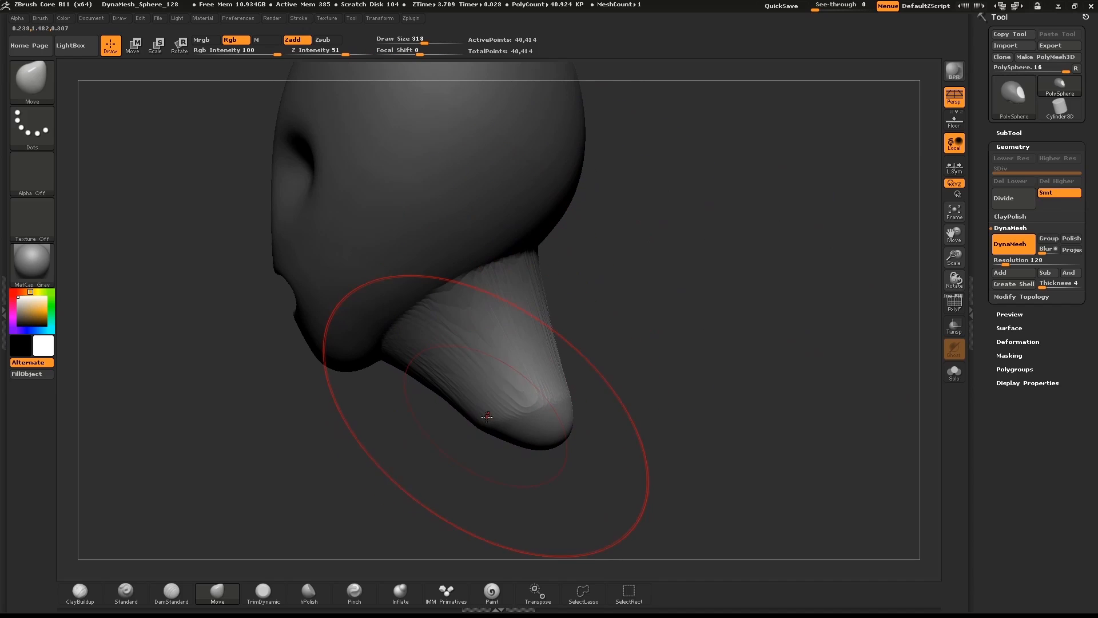
mouse_move(486, 416)
mouse_down()
mouse_move(504, 449)
mouse_move(540, 417)
mouse_move(576, 355)
mouse_move(558, 318)
mouse_up()
Clear the mask, remesh the model with DynaMesh and smooth the neck with the Smooth brush at draw size 237
key(s)
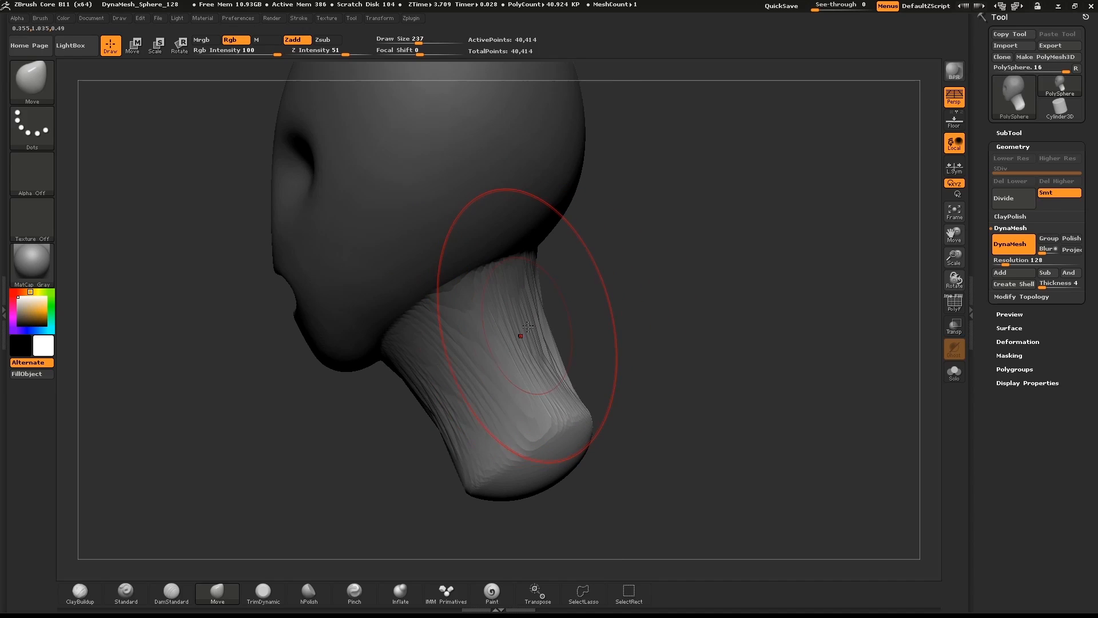
ctrl+drag(678, 278, 688, 287)
shift+drag(514, 351, 500, 388)
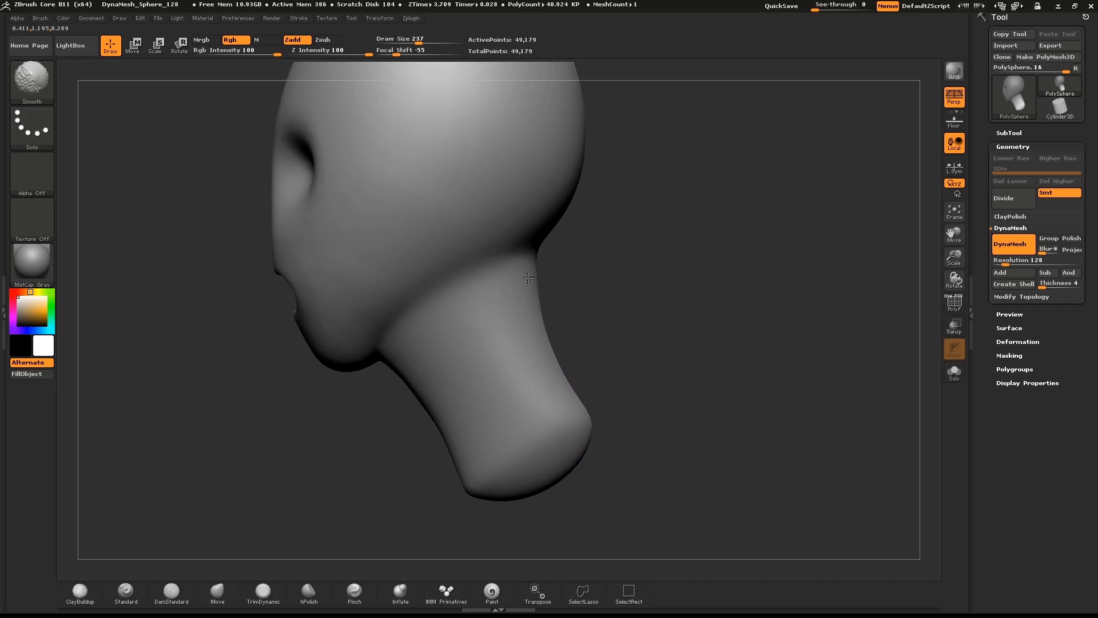
click(218, 592)
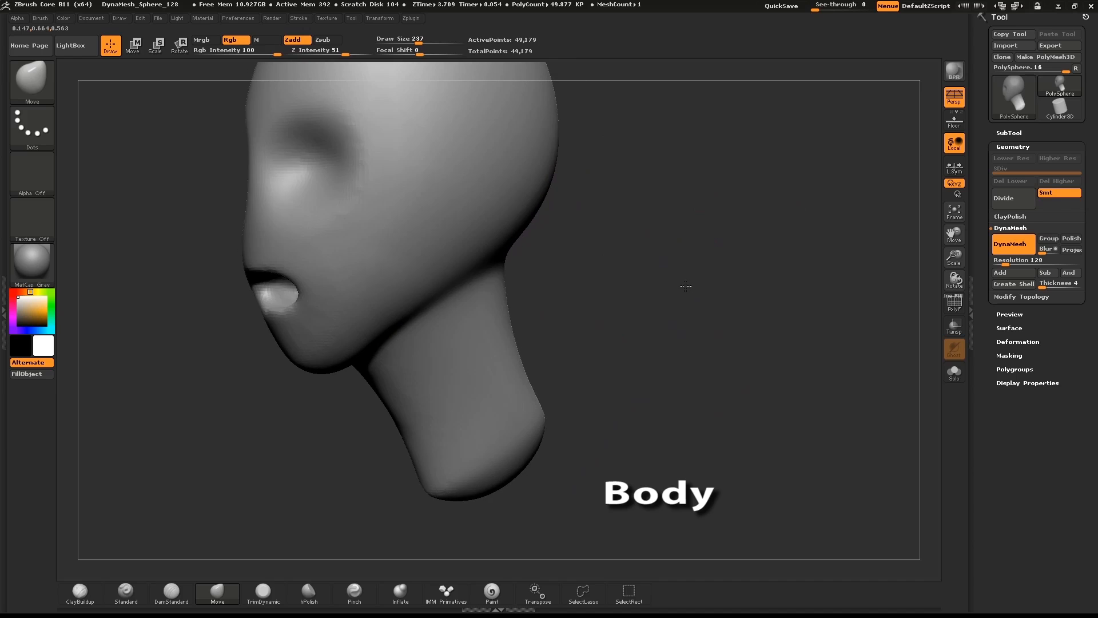
drag(685, 286, 677, 285)
mouse_move(692, 343)
mouse_down()
mouse_move(679, 292)
mouse_move(701, 337)
mouse_up()
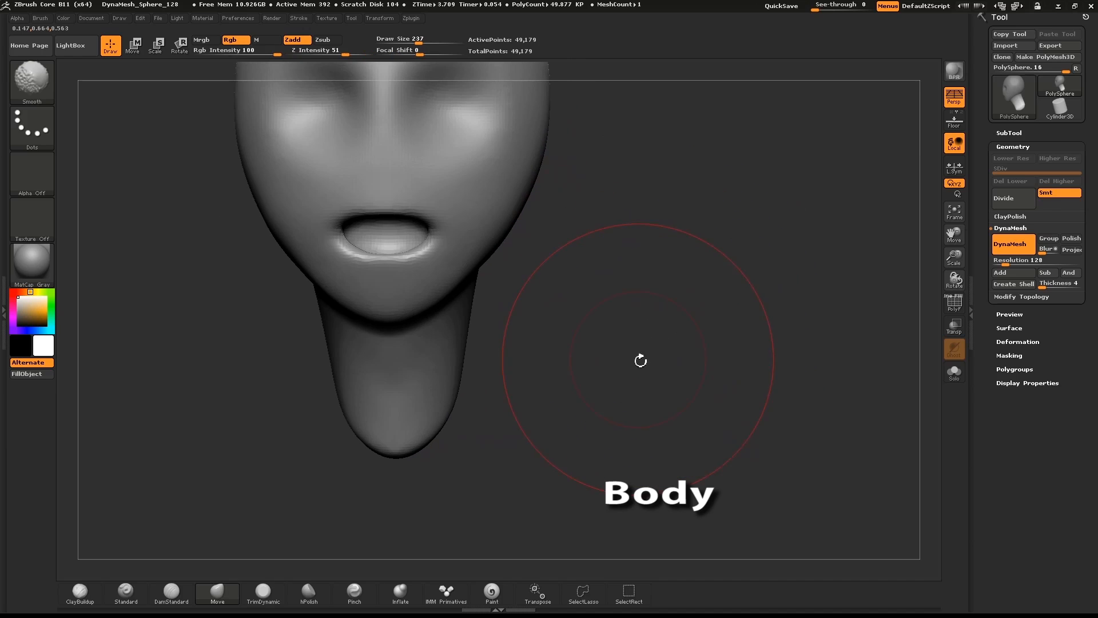
drag(640, 361, 584, 372)
ctrl+drag(517, 438, 537, 429)
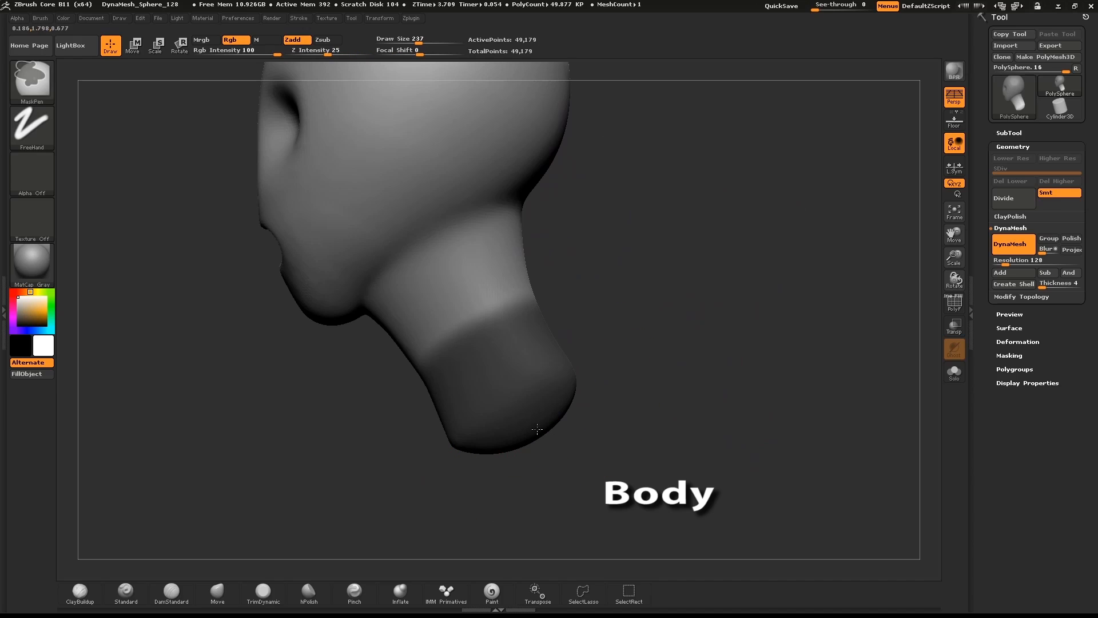
ctrl+drag(606, 330, 616, 343)
Mask the lower end of the neck with the MaskPen at draw size 110 and invert the mask
key(s)
drag(562, 366, 552, 369)
mouse_move(525, 423)
ctrl+mouse_down()
mouse_move(498, 417)
mouse_move(548, 397)
mouse_move(597, 403)
mouse_move(463, 449)
ctrl+mouse_up()
drag(633, 343, 731, 314)
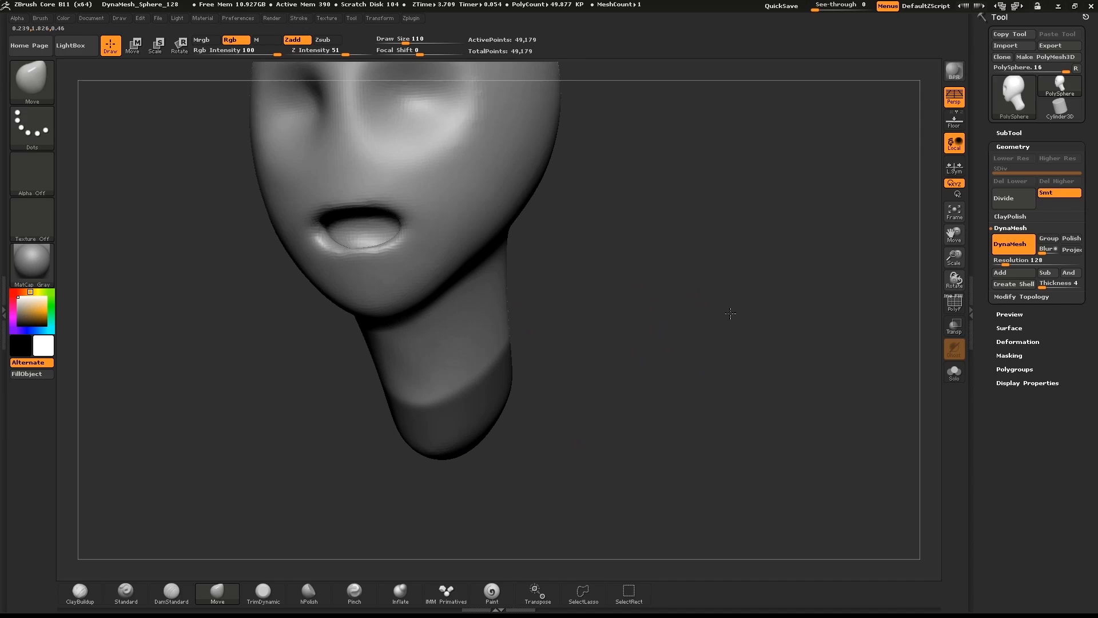
ctrl+click(712, 343)
Pull the unmasked neck end down and outward into an upper body with the Move brush at draw size 302
key(s)
drag(581, 381, 593, 383)
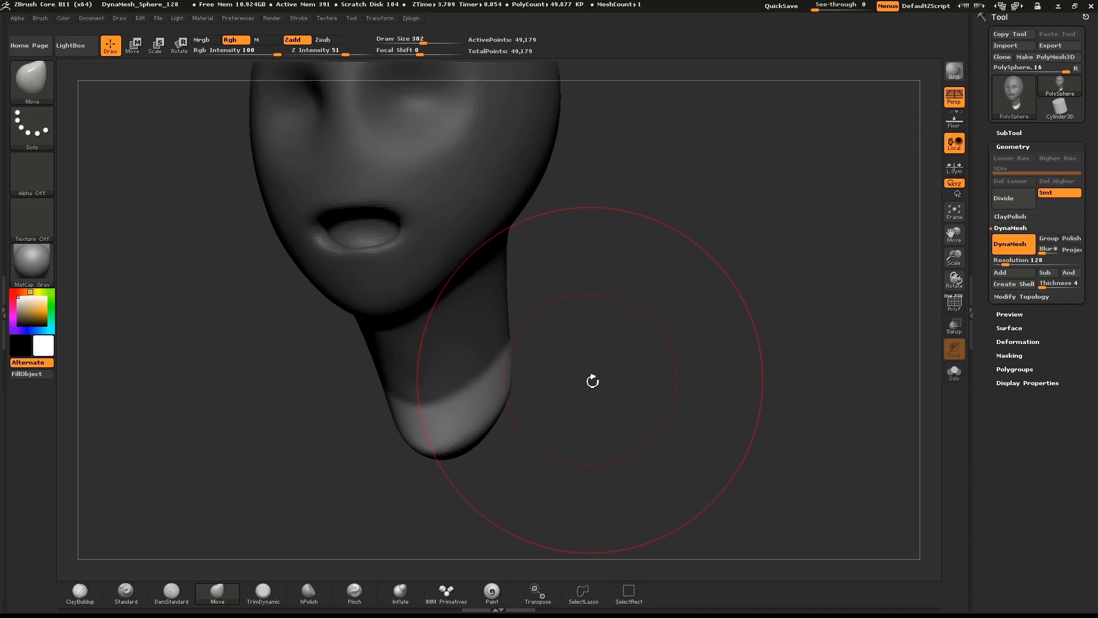
key(b)
key(m)
click(700, 418)
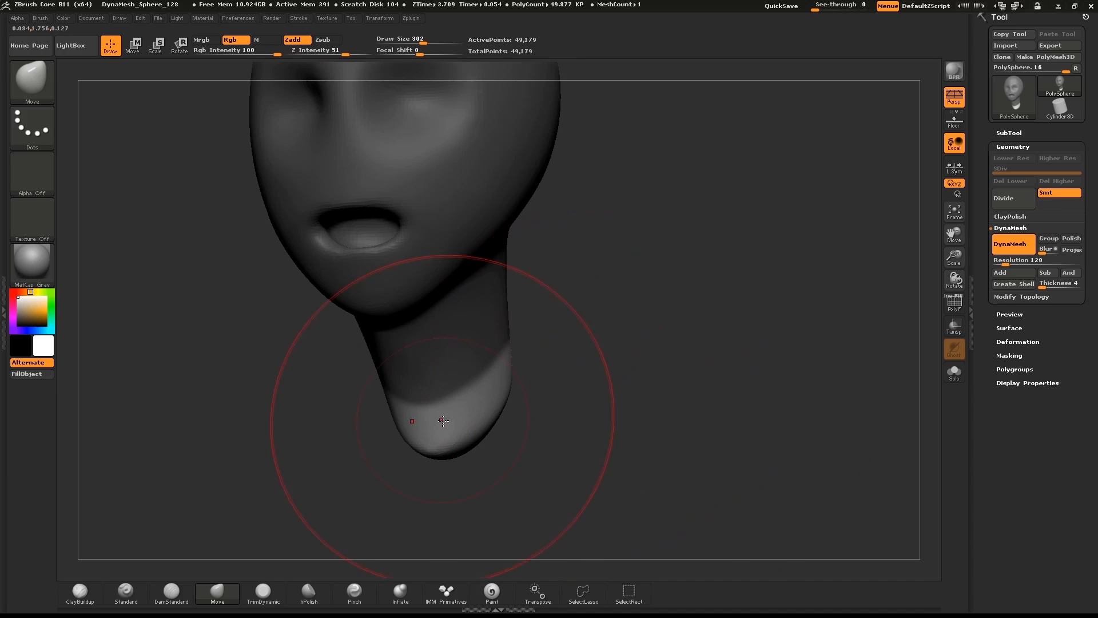
drag(443, 421, 450, 572)
mouse_move(502, 444)
mouse_down()
mouse_move(632, 471)
mouse_move(660, 456)
mouse_move(542, 456)
mouse_move(644, 404)
mouse_up()
Shape the torso's side profile with the Move brush, extending the chest downward and rounding the upper back outward
drag(744, 375, 658, 364)
mouse_move(468, 466)
mouse_down()
mouse_move(368, 541)
mouse_move(442, 515)
mouse_up()
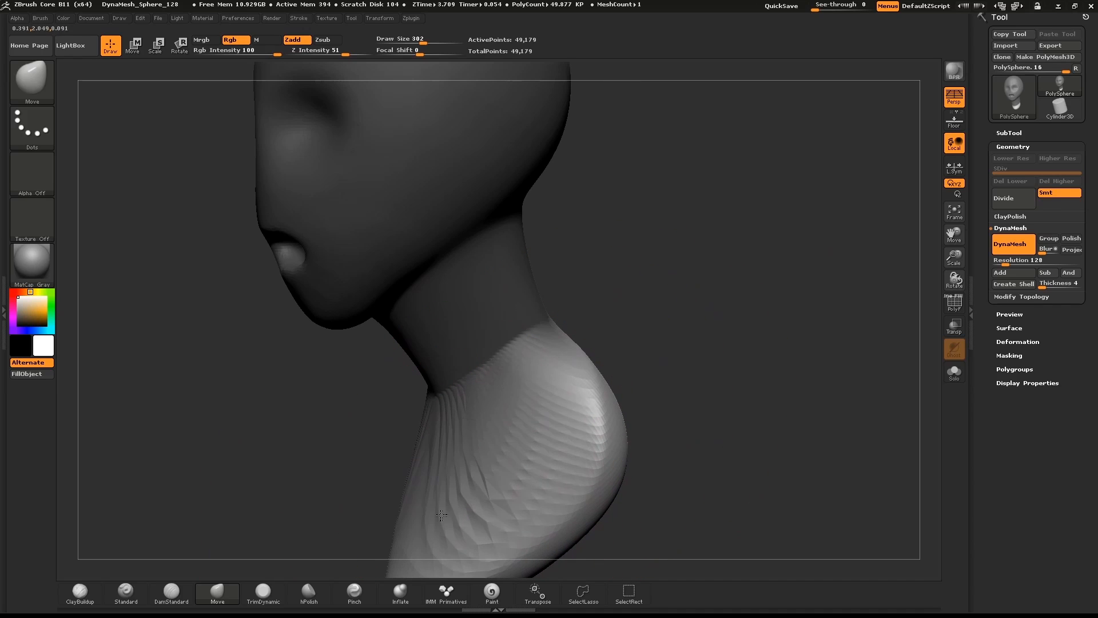
mouse_move(706, 327)
mouse_down()
mouse_move(698, 336)
mouse_move(691, 311)
mouse_move(676, 360)
mouse_move(705, 248)
mouse_up()
drag(510, 392, 438, 495)
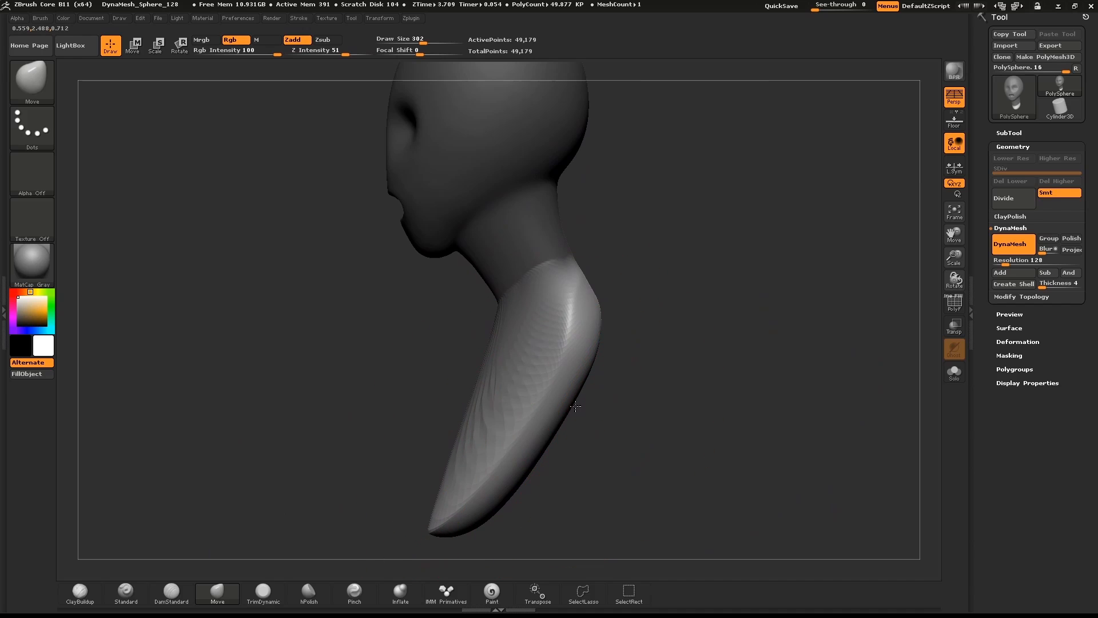
mouse_move(576, 406)
mouse_down()
mouse_move(662, 417)
mouse_move(478, 397)
mouse_up()
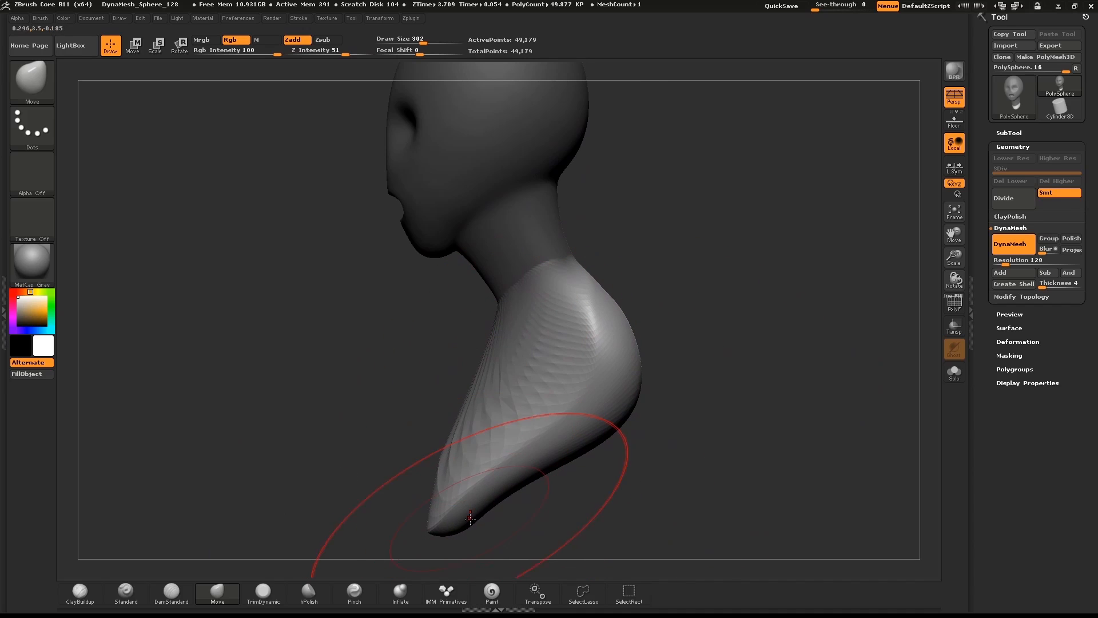
drag(470, 518, 515, 533)
Clear the mask, remesh with DynaMesh and smooth the torso and shoulders with the Smooth brush at draw size 302
mouse_move(725, 390)
ctrl+mouse_down()
mouse_move(743, 355)
mouse_move(776, 378)
ctrl+mouse_up()
shift+drag(586, 386, 525, 455)
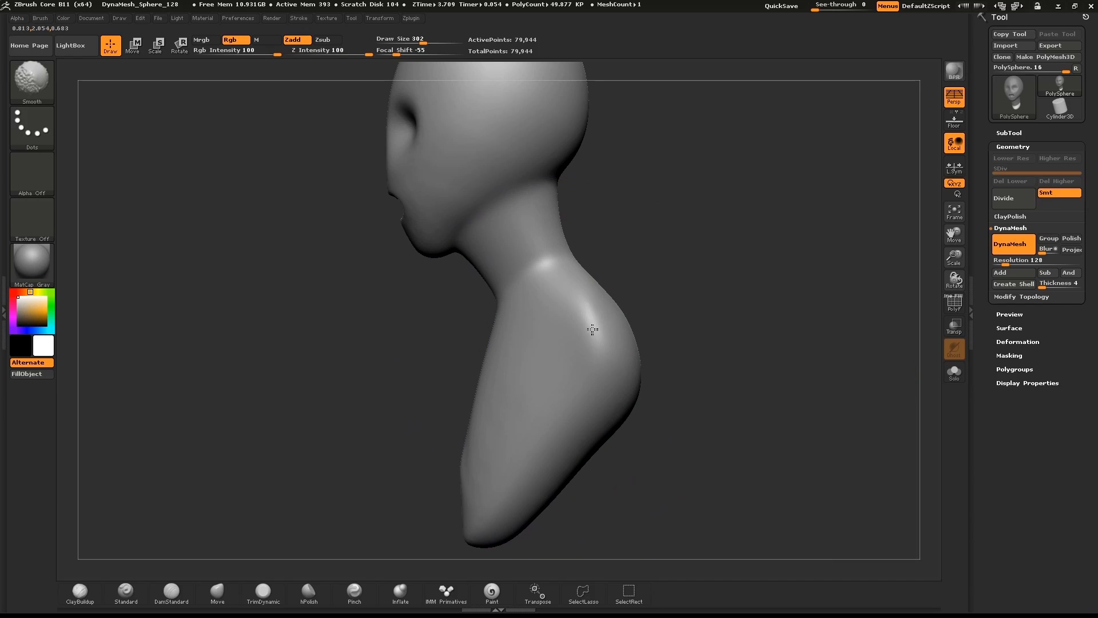
drag(454, 431, 497, 444)
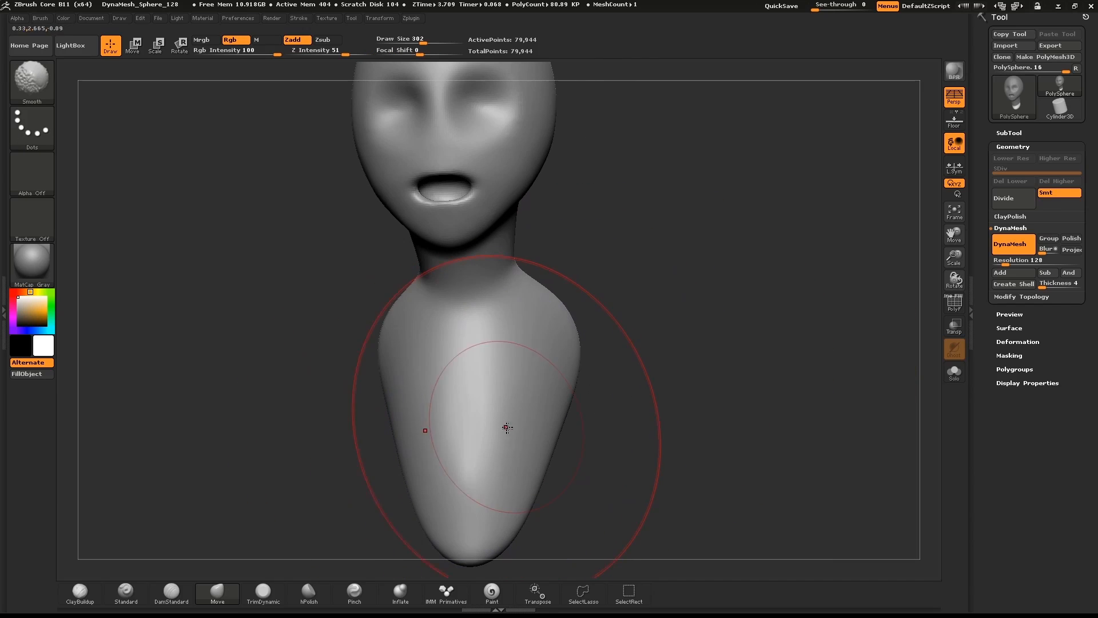
Add volume to the torso with the Inflate brush at draw size 302 and remesh the model with DynaMesh
key(b)
key(i)
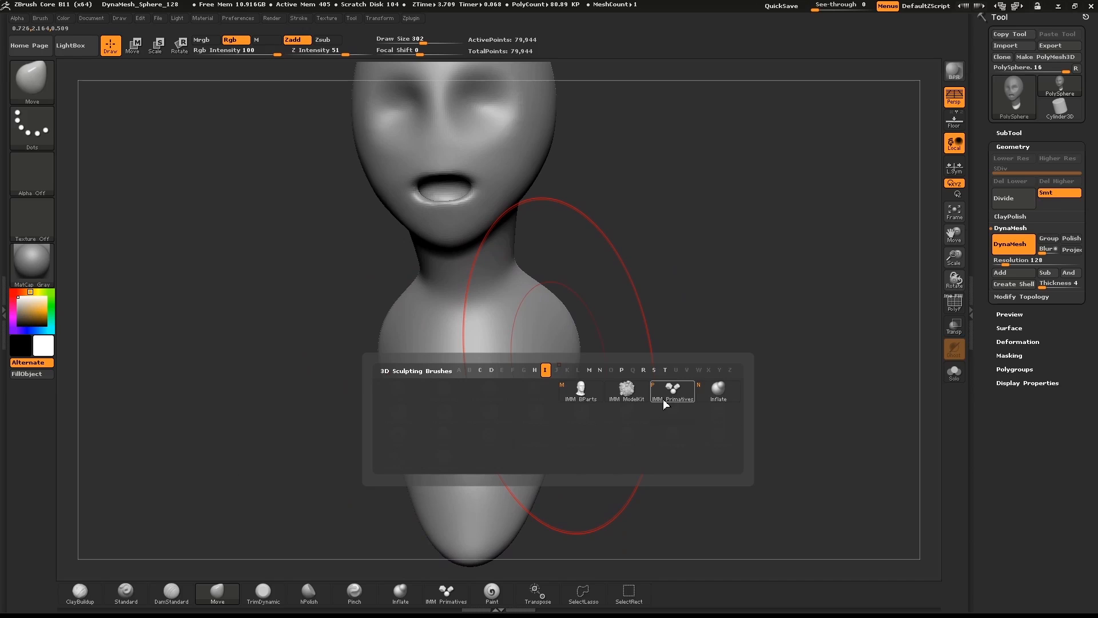
click(717, 392)
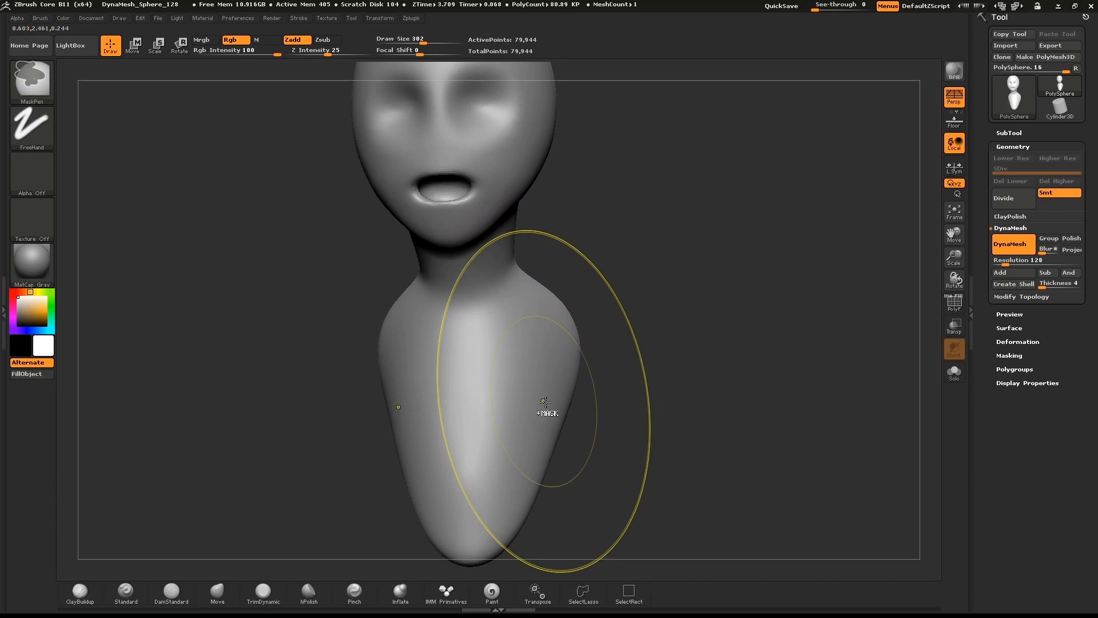
mouse_move(532, 437)
mouse_down()
mouse_move(538, 394)
mouse_move(637, 344)
mouse_move(537, 458)
mouse_up()
key(ctrl+z)
key(ctrl+z)
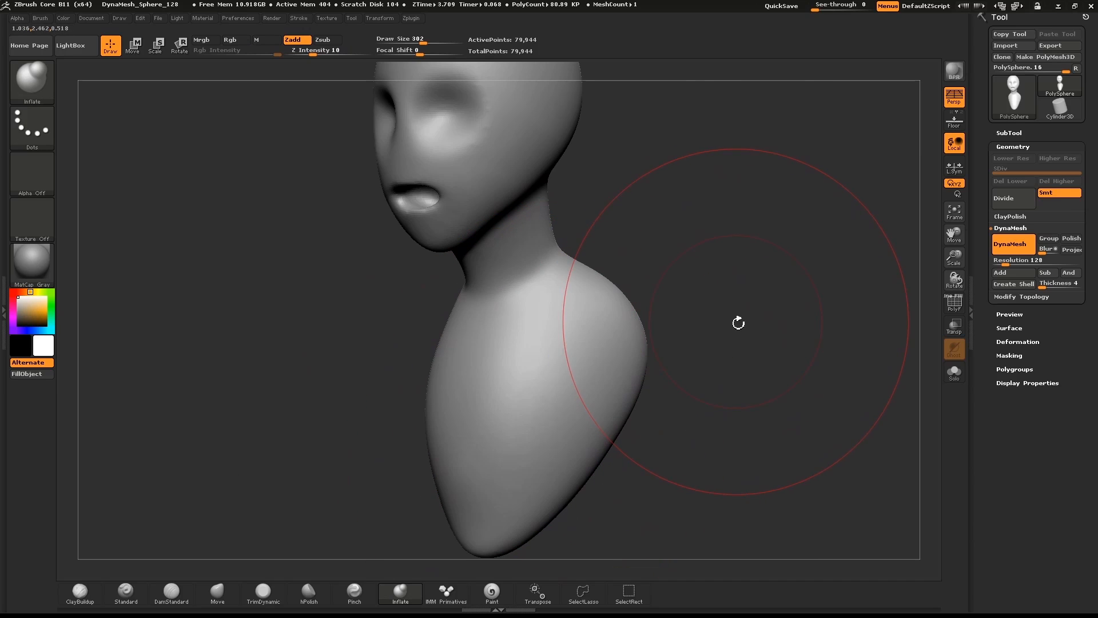
drag(738, 322, 686, 334)
drag(635, 368, 775, 314)
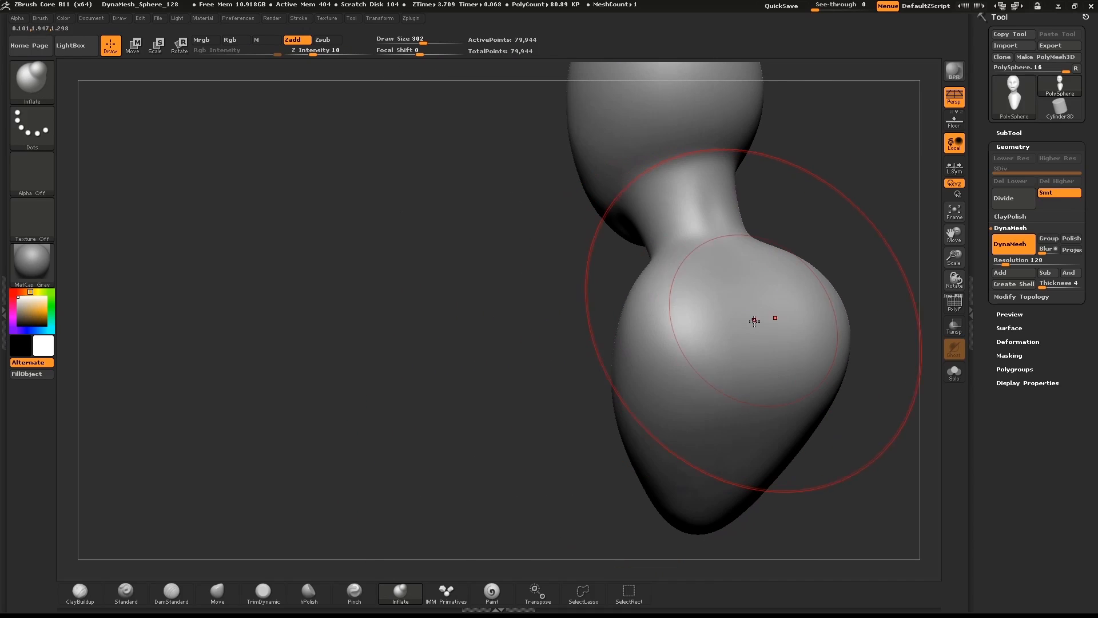
mouse_move(855, 303)
mouse_down()
mouse_move(867, 269)
mouse_move(858, 241)
mouse_move(799, 290)
mouse_move(848, 259)
mouse_up()
Push the upper back inward and adjust the chest profile with the Move brush at draw size 302
key(s)
drag(747, 298, 752, 297)
key(b)
key(m)
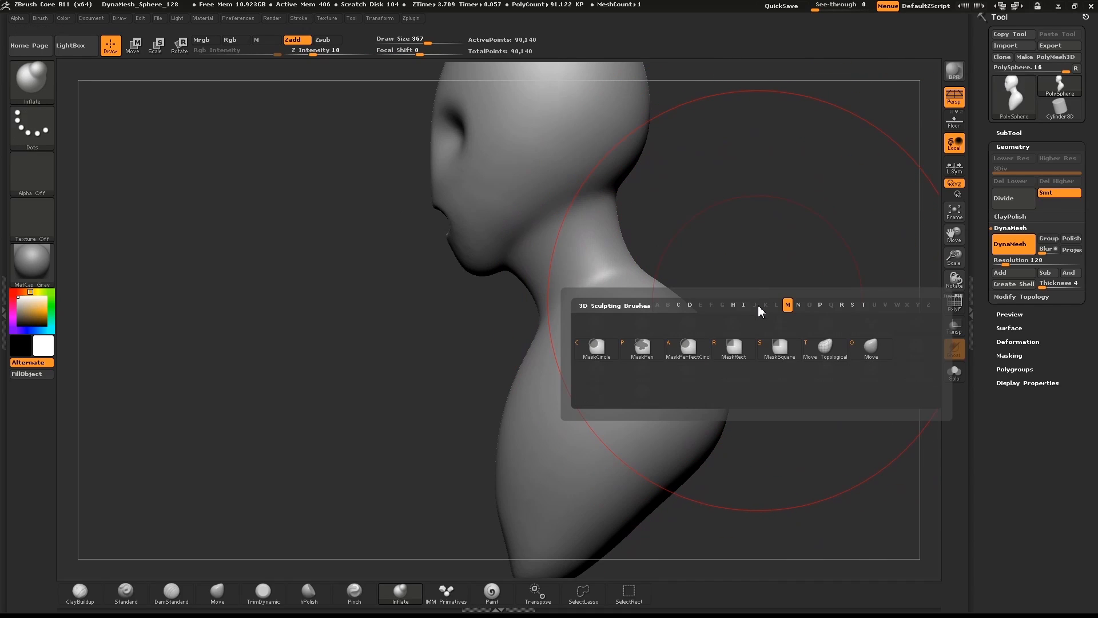
click(871, 346)
key(s)
mouse_move(703, 348)
mouse_down()
mouse_move(698, 363)
mouse_move(638, 335)
mouse_up()
drag(495, 477, 501, 445)
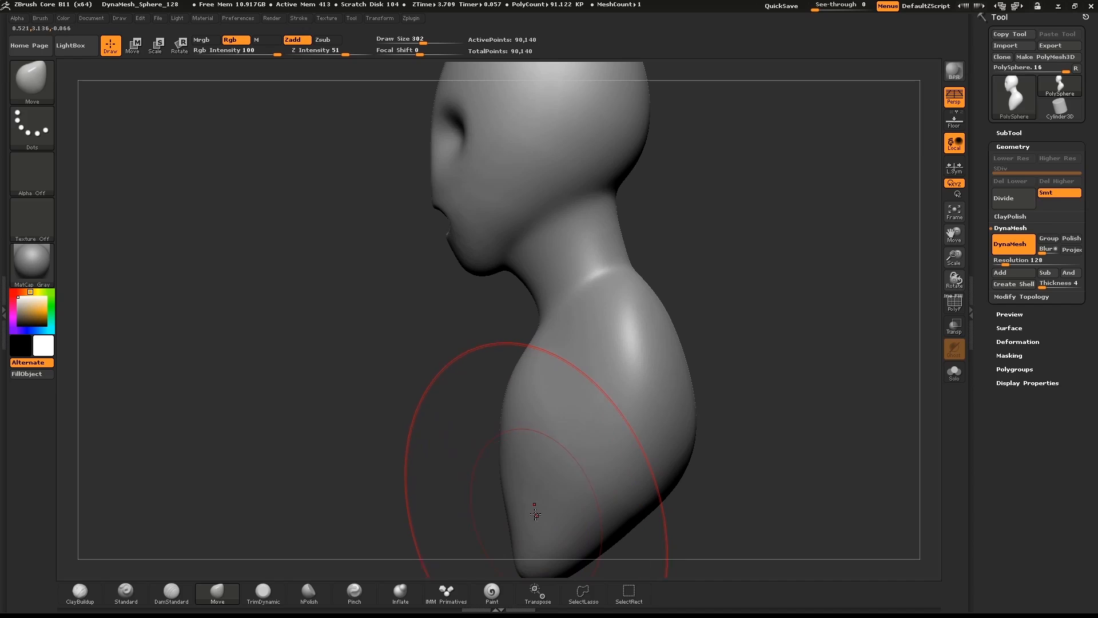
Reshape the torso's side profile with the Move brush at draw size 302, pushing in the upper chest and adjusting the lower chest
drag(535, 514, 519, 522)
drag(656, 404, 682, 418)
drag(514, 437, 517, 432)
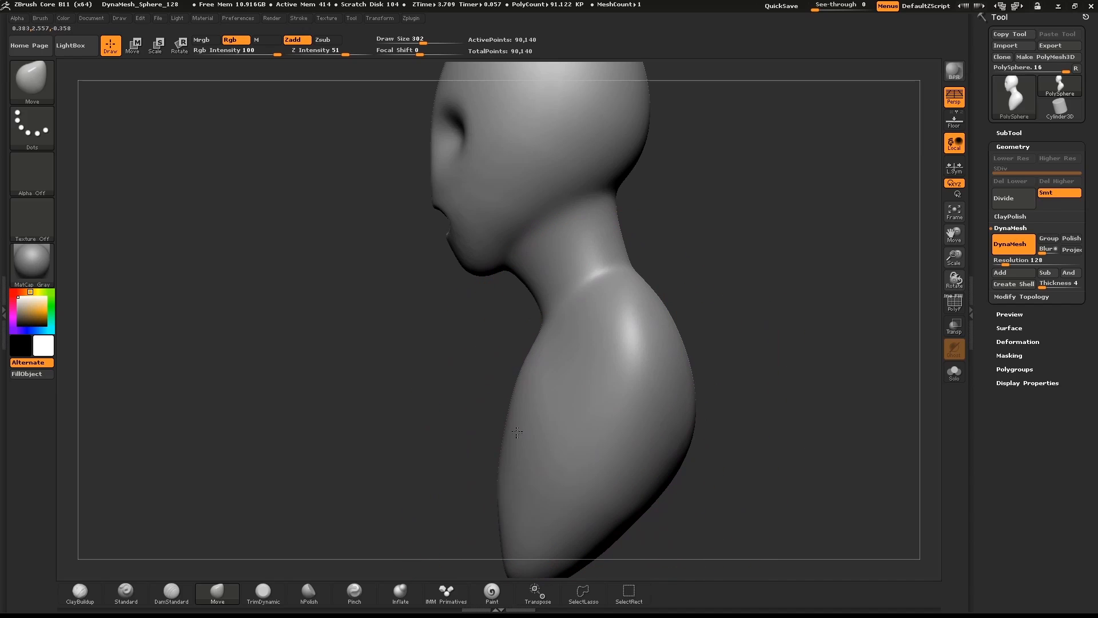
Reshape the front of the neck at draw size 125 and push in the nape at draw size 217 with the Move brush
key(s)
drag(554, 267, 529, 266)
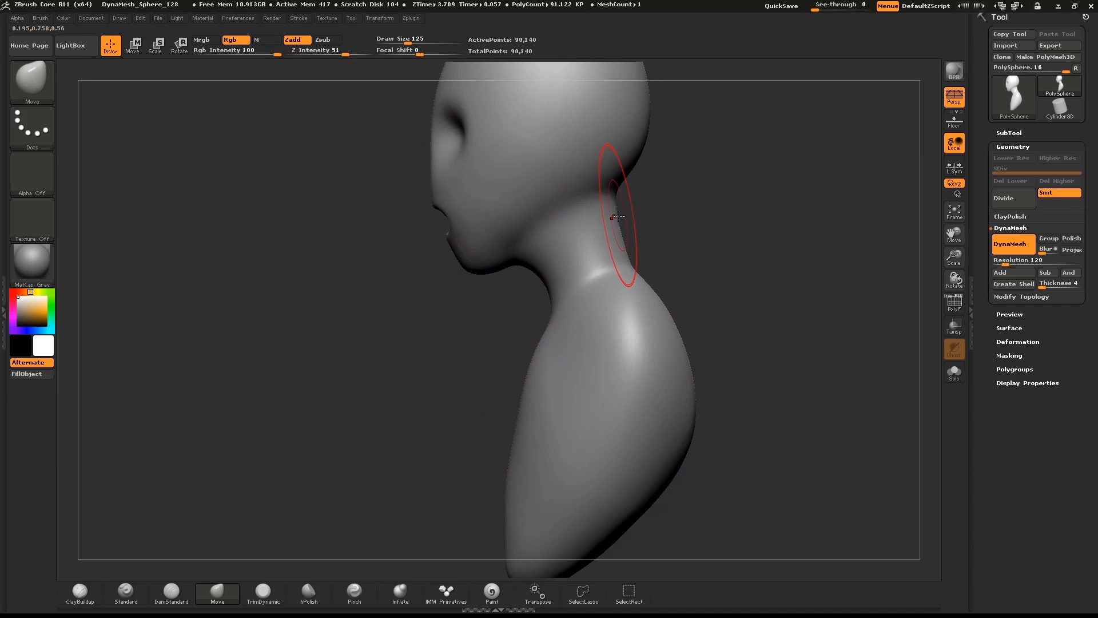
key(s)
mouse_move(607, 179)
mouse_down()
mouse_move(617, 179)
mouse_move(618, 147)
mouse_up()
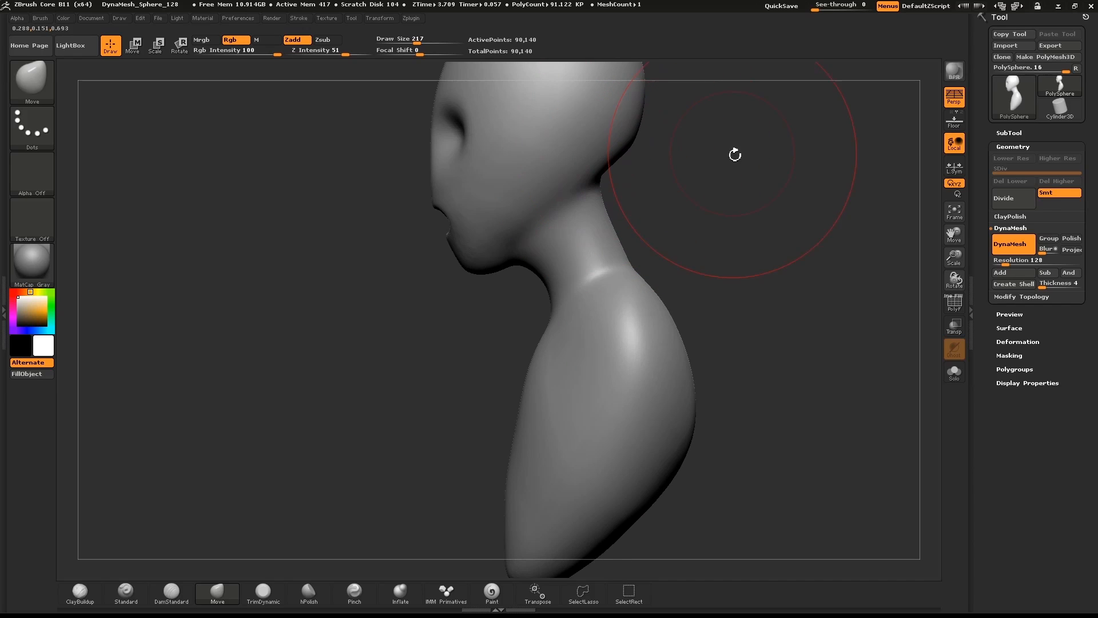
Smooth the front base of the neck with the Smooth brush and remesh the model with DynaMesh
alt+drag(735, 154, 690, 223)
shift+drag(554, 309, 558, 300)
mouse_move(684, 211)
ctrl+mouse_down()
mouse_move(731, 259)
mouse_move(709, 295)
mouse_move(795, 311)
mouse_move(795, 269)
ctrl+mouse_up()
Paint an ear-shaped mask on the side of the head at draw size 43 and blur its edges
ctrl+drag(466, 353, 464, 299)
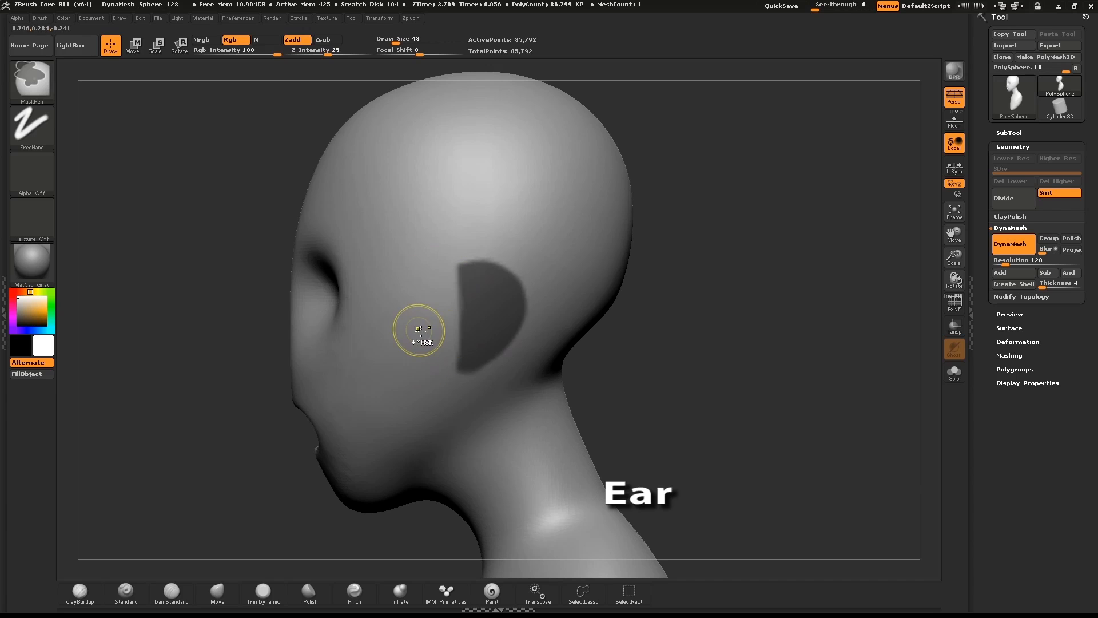
ctrl+click(476, 312)
ctrl+click(484, 307)
key(ctrl+z)
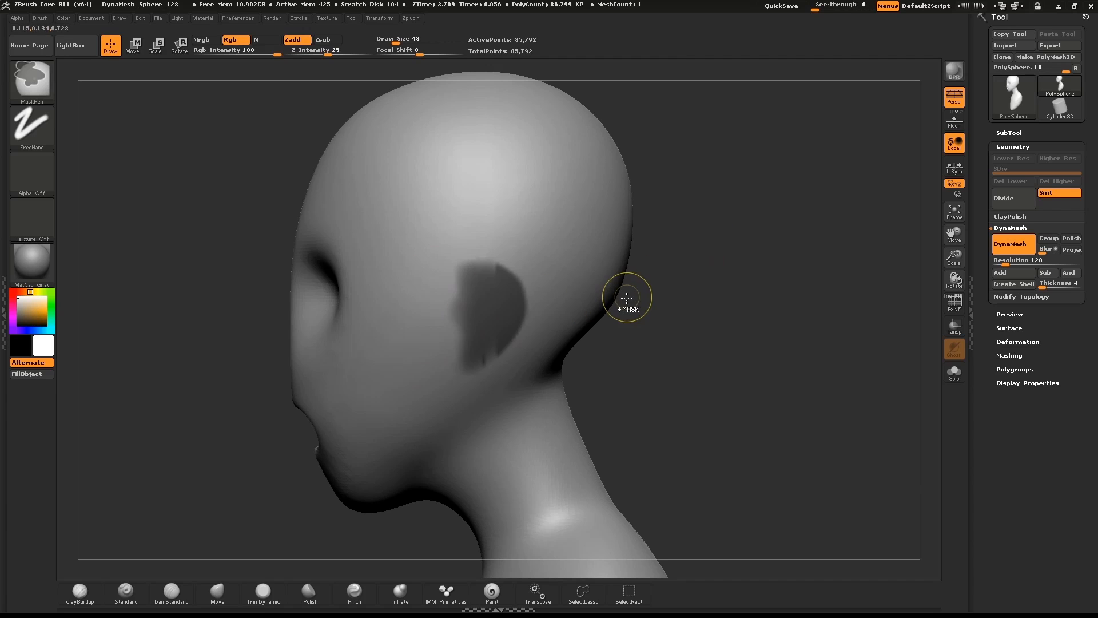
ctrl+click(492, 312)
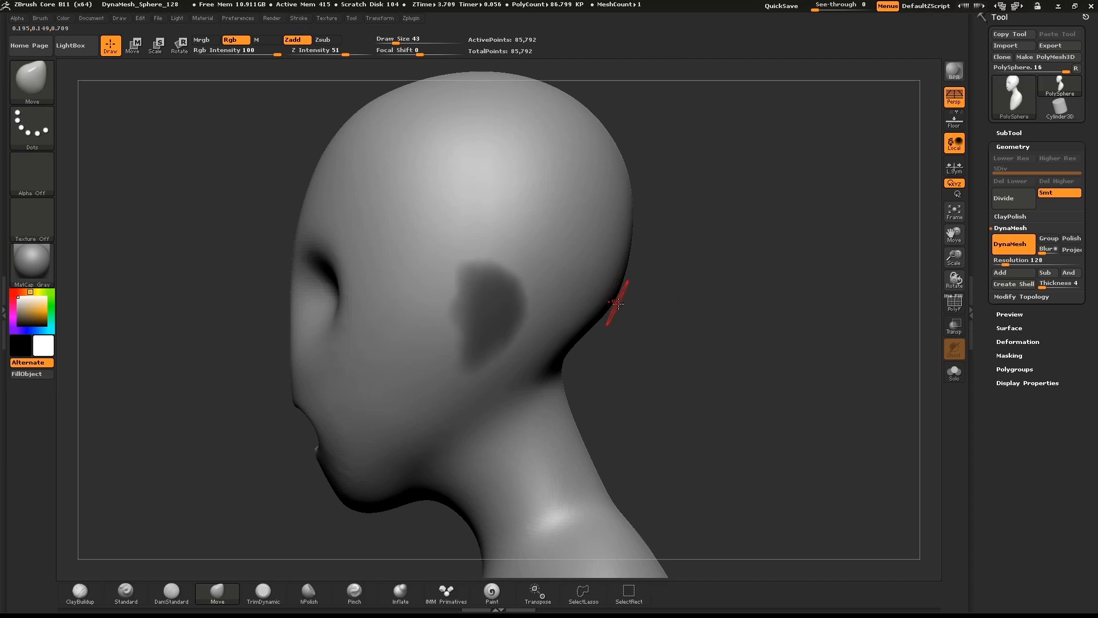
Invert the ear mask and rotate the unmasked ear area outward from the head with the Transpose line
ctrl+click(707, 282)
drag(706, 275, 542, 349)
key(r)
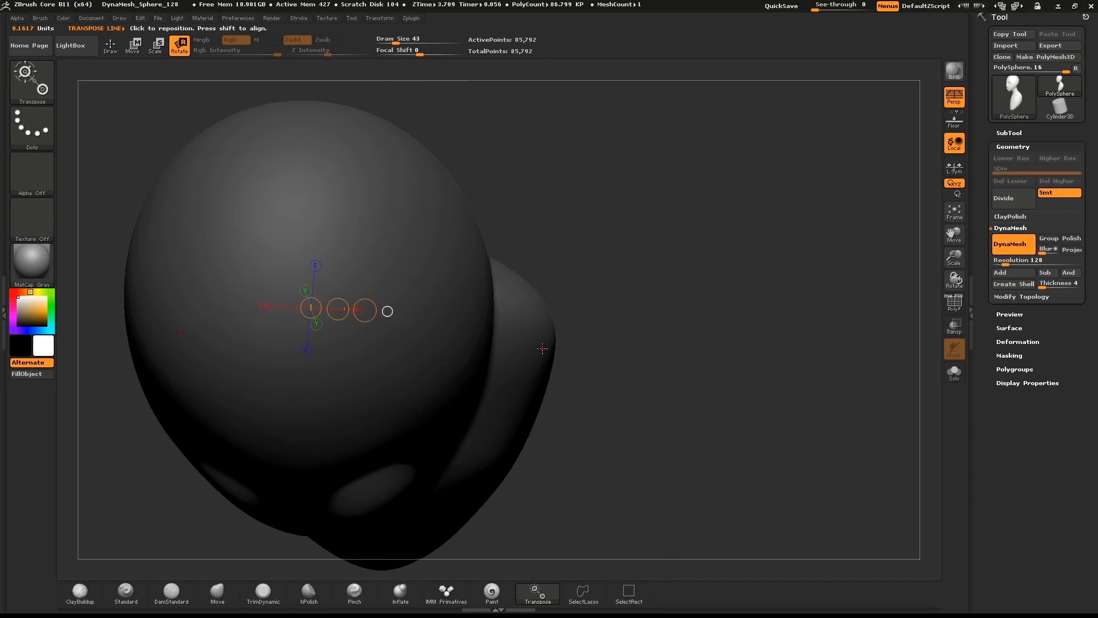
mouse_move(557, 311)
mouse_down()
mouse_move(495, 309)
mouse_move(515, 345)
mouse_move(569, 350)
mouse_up()
drag(657, 218, 695, 220)
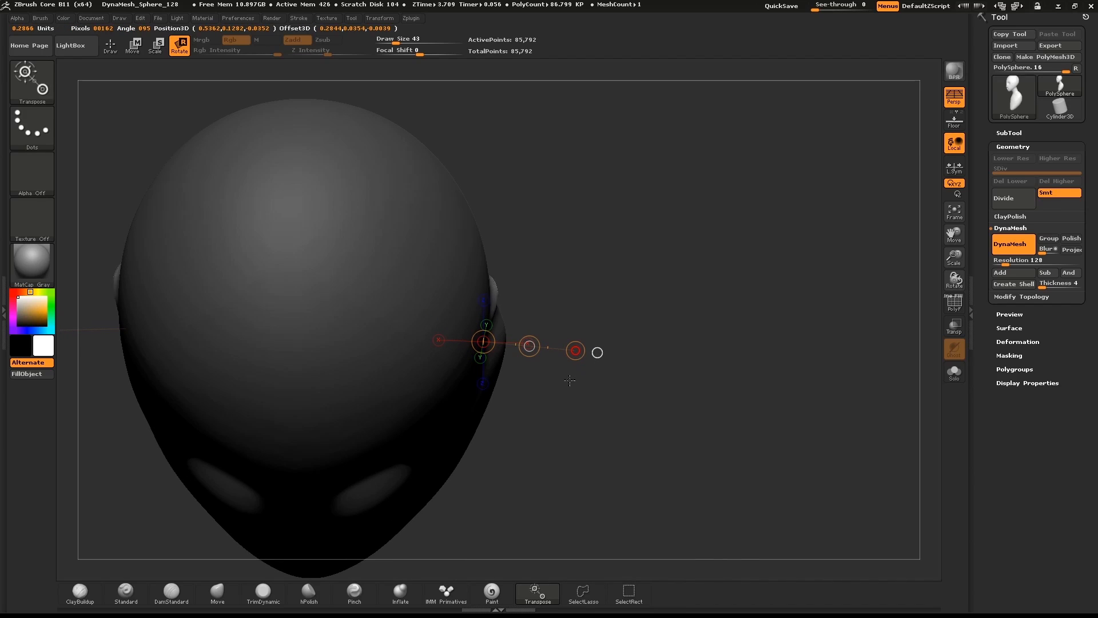
drag(570, 380, 653, 378)
drag(599, 464, 458, 411)
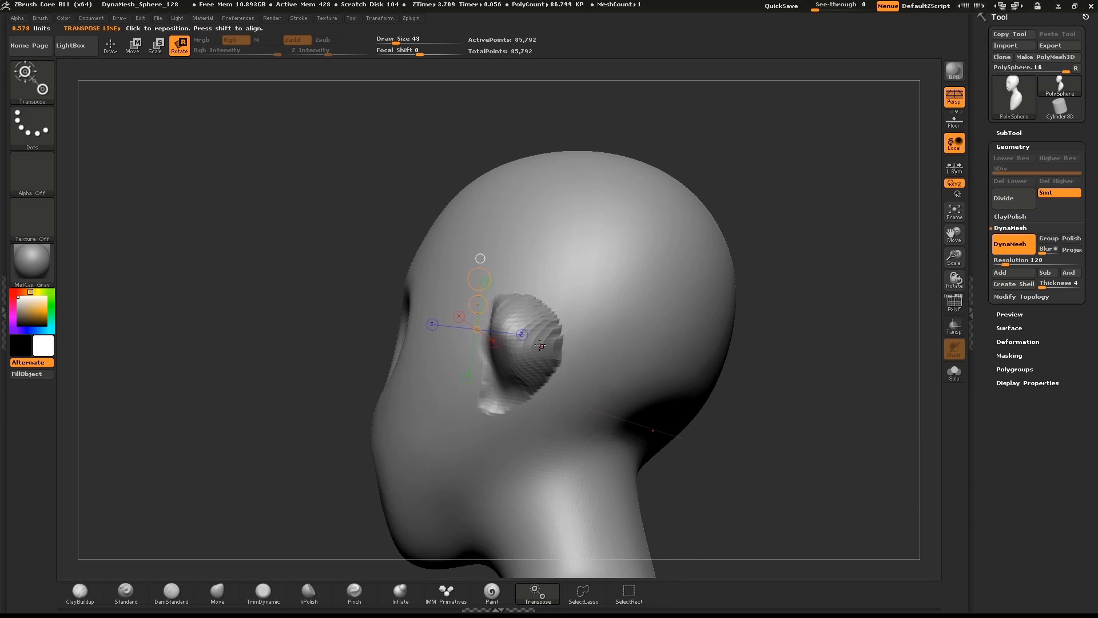
Return to Draw mode and smooth the stepped surface of the raised ear with the Smooth brush
key(q)
shift+drag(522, 343, 534, 328)
drag(309, 440, 406, 404)
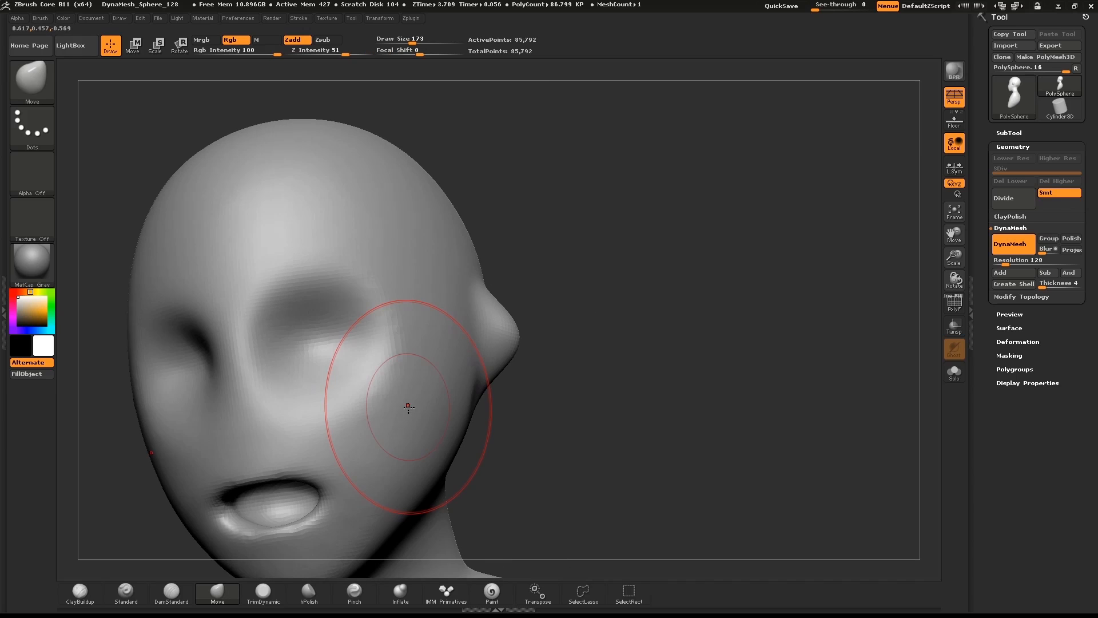
Form the ear's lower lobe and upper tip with the Move brush at draw size 101 and smooth its junction with the head
mouse_move(544, 321)
alt+mouse_down()
mouse_move(560, 338)
mouse_move(533, 331)
mouse_move(518, 290)
alt+mouse_up()
key(s)
key(b)
key(m)
click(651, 381)
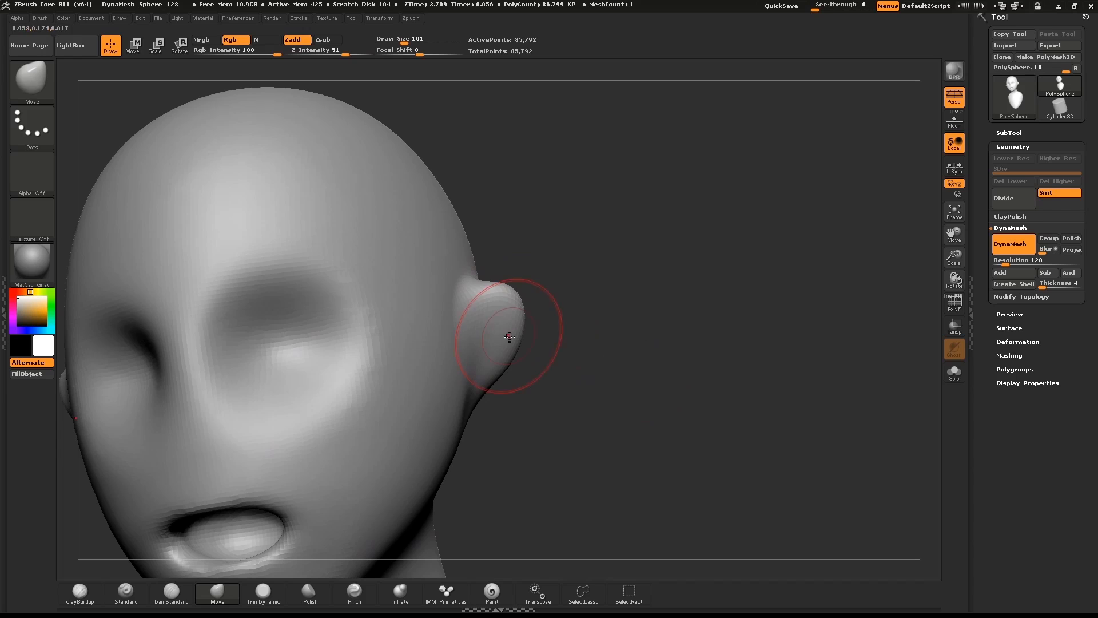
drag(490, 402, 488, 435)
shift+drag(470, 360, 465, 318)
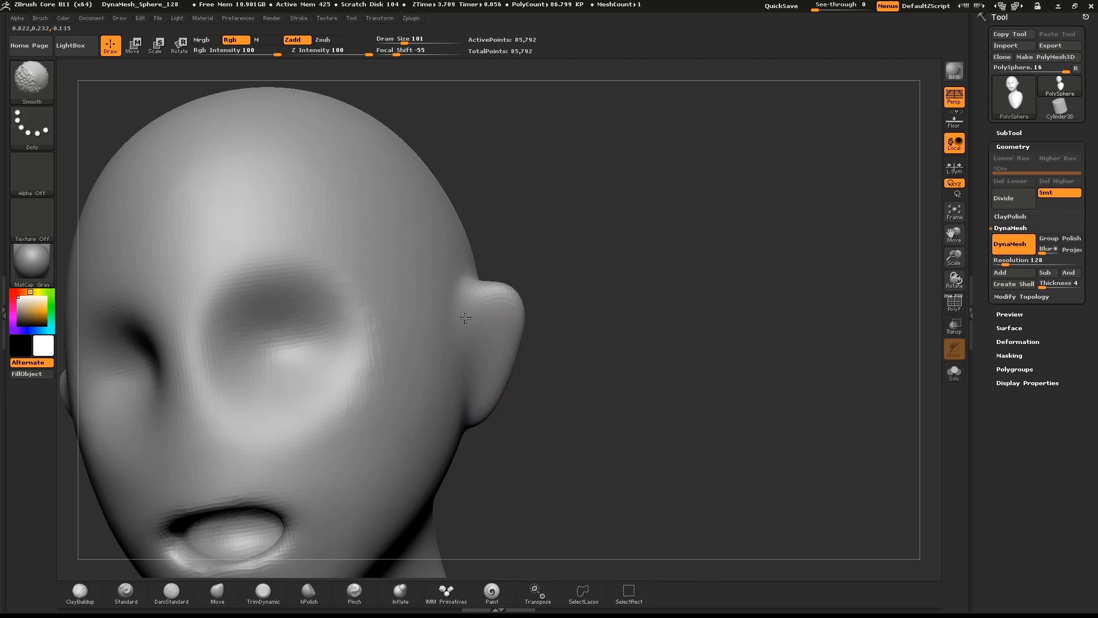
drag(598, 330, 610, 322)
drag(507, 307, 522, 292)
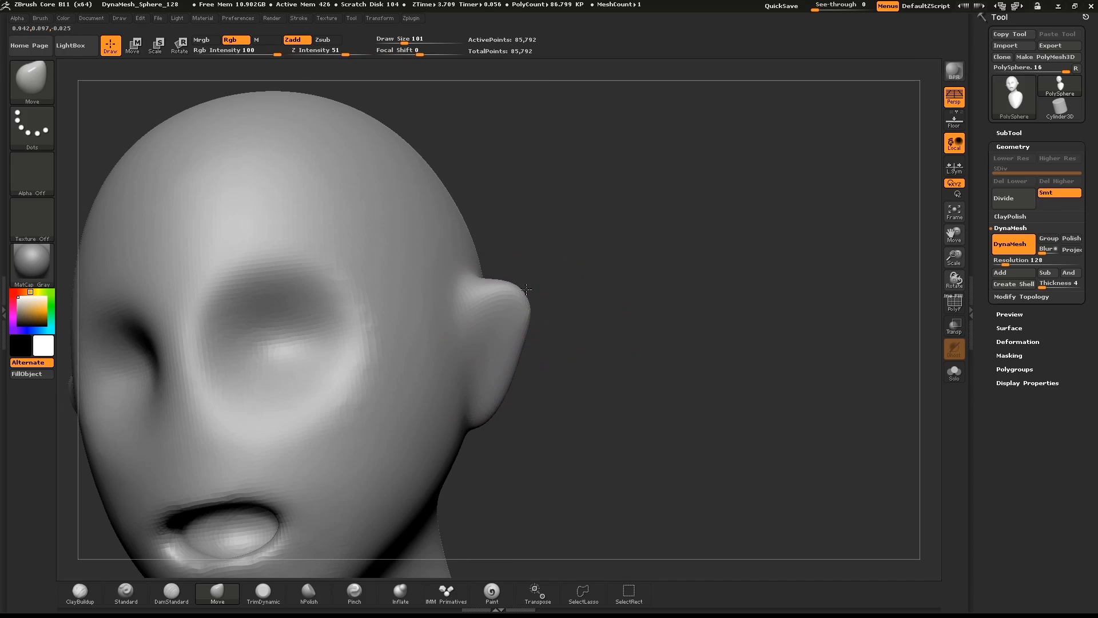
Adjust the ear's outline in side view with the Move brush, moving the lobe forward and the upper rim backward
drag(658, 311, 566, 326)
key(s)
mouse_move(504, 407)
mouse_down()
mouse_move(520, 407)
mouse_move(489, 409)
mouse_up()
drag(503, 304, 529, 299)
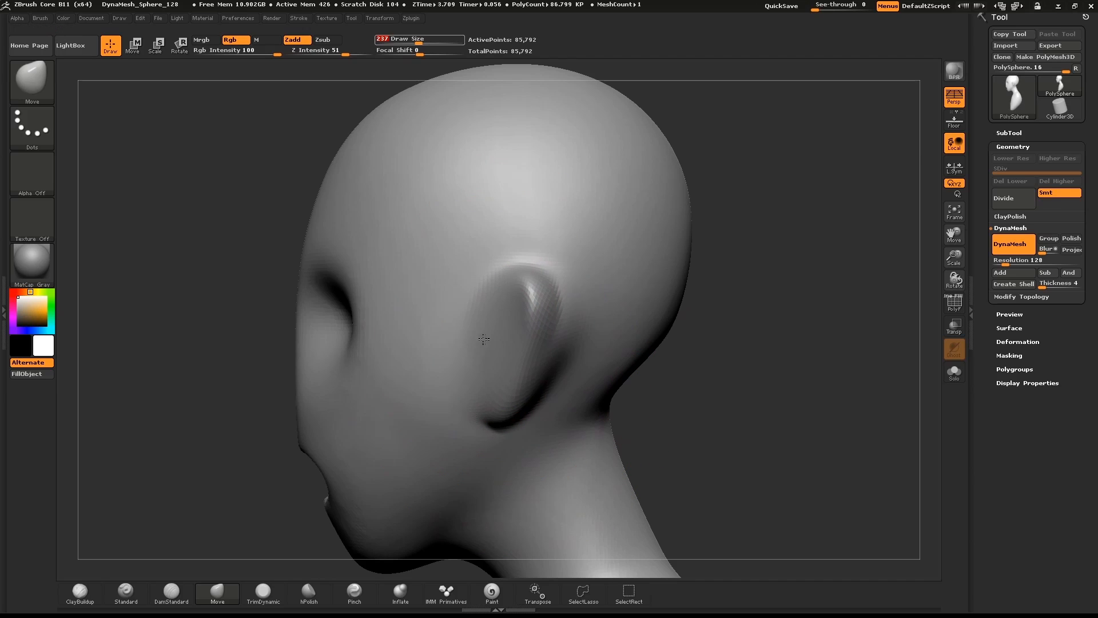
Smooth the ear at draw size 168 and refine its shape with the Move brush at draw size 101
key(s)
key(shift)
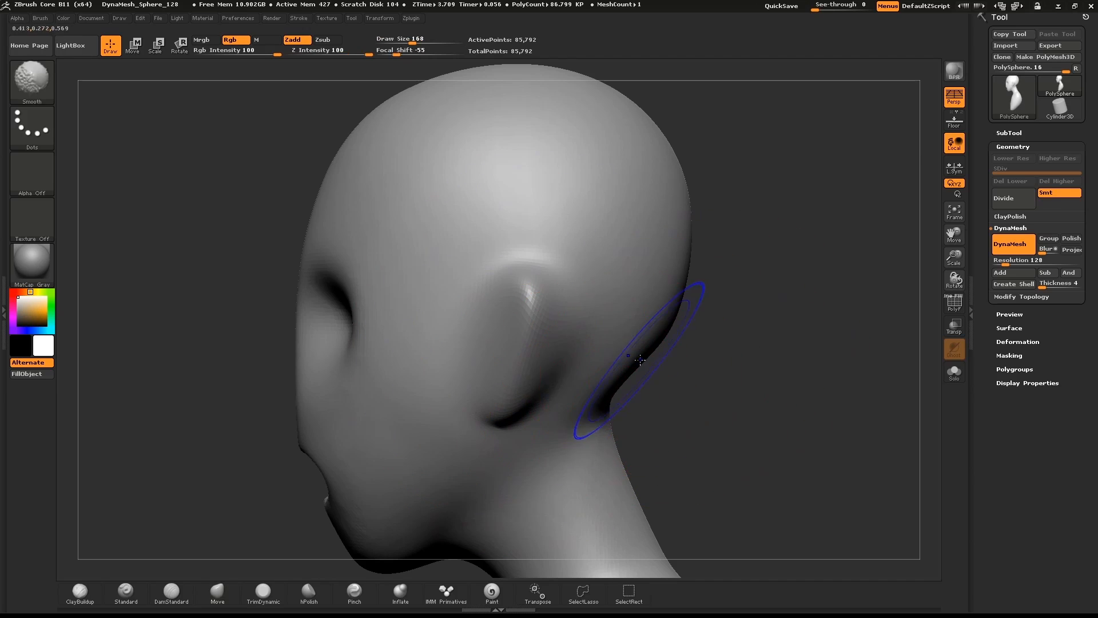
mouse_move(681, 293)
mouse_down()
mouse_move(835, 246)
mouse_move(783, 304)
mouse_move(762, 271)
mouse_up()
key(s)
drag(584, 293, 575, 293)
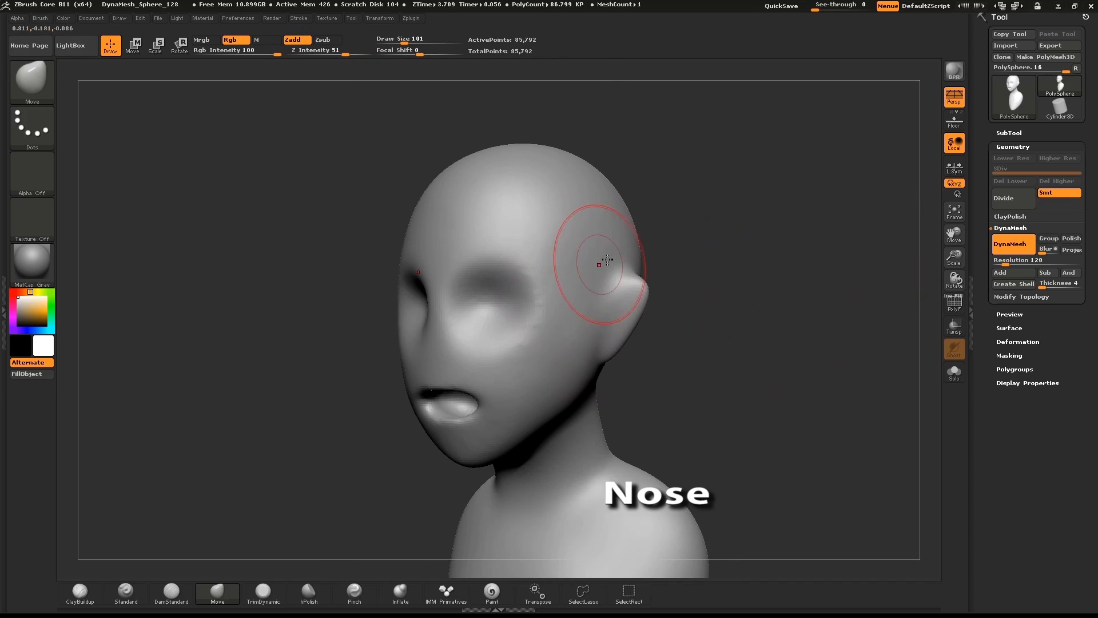
Paint a vertical nose-shaped mask on the middle of the face above the mouth at draw size 27
alt+drag(687, 257, 723, 247)
key(s)
drag(371, 337, 358, 337)
ctrl+drag(360, 295, 363, 302)
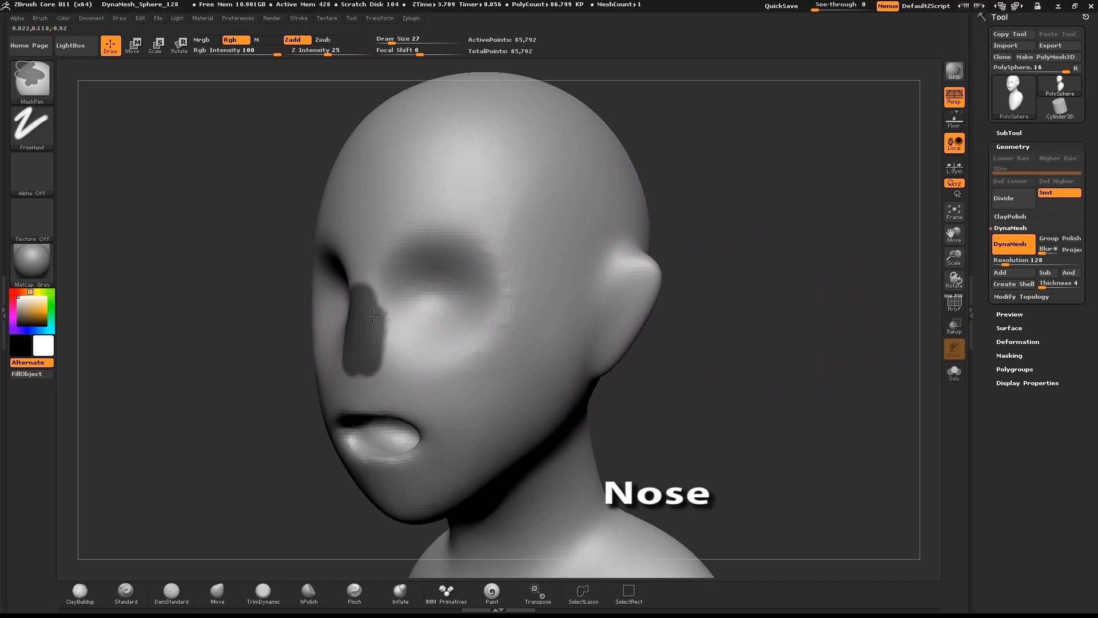
Clean up the nose mask and invert it so only the nose area can be sculpted
ctrl+click(405, 324)
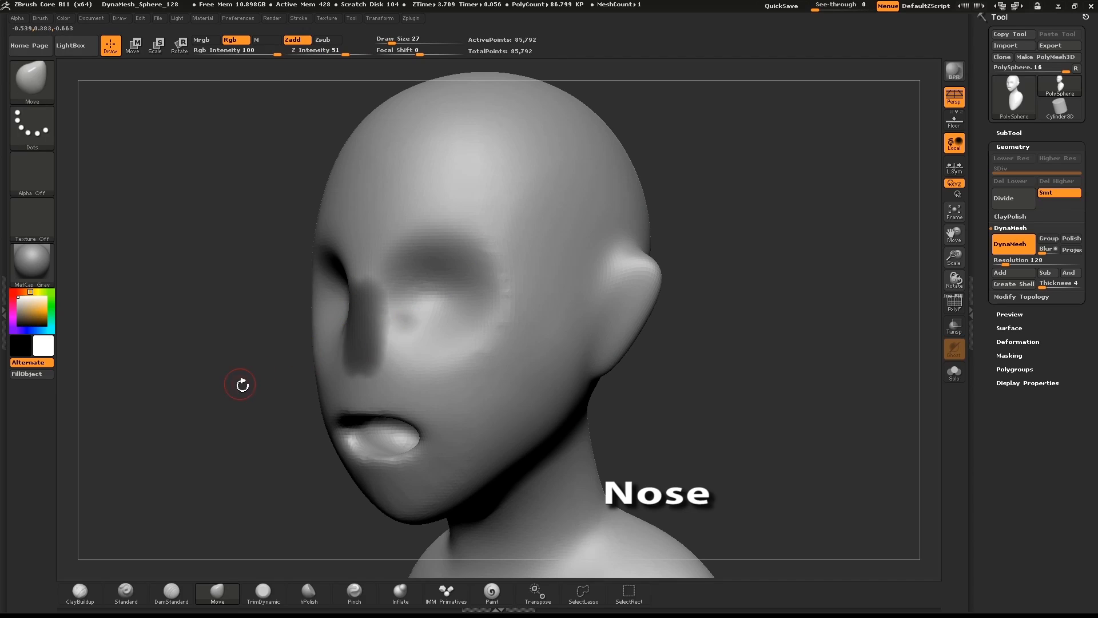
ctrl+alt+click(425, 320)
key(ctrl)
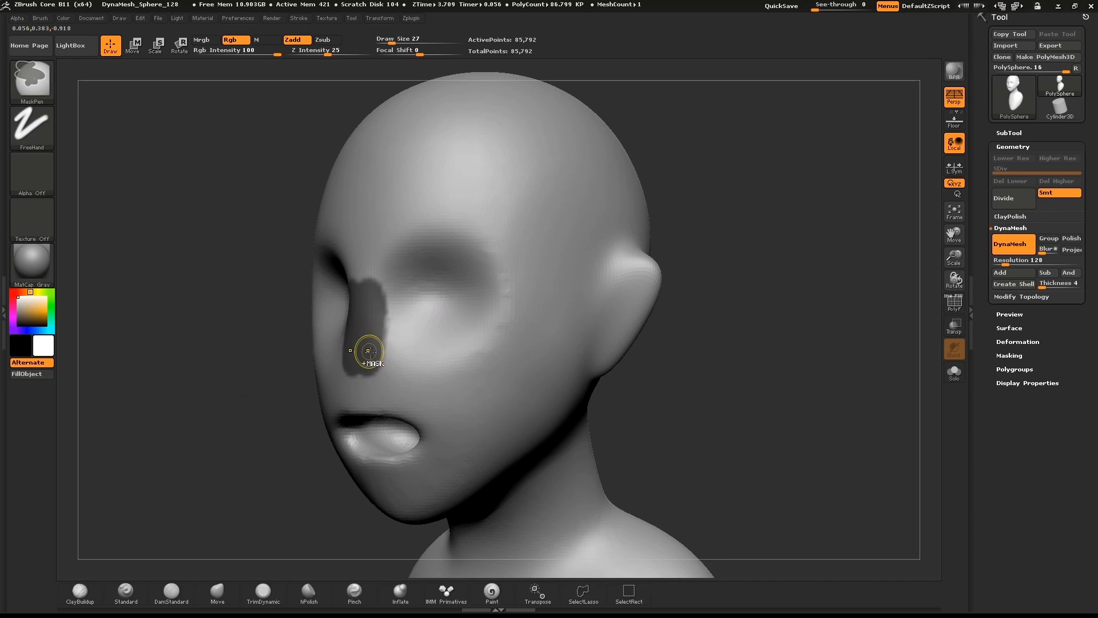
drag(248, 380, 257, 376)
ctrl+click(275, 387)
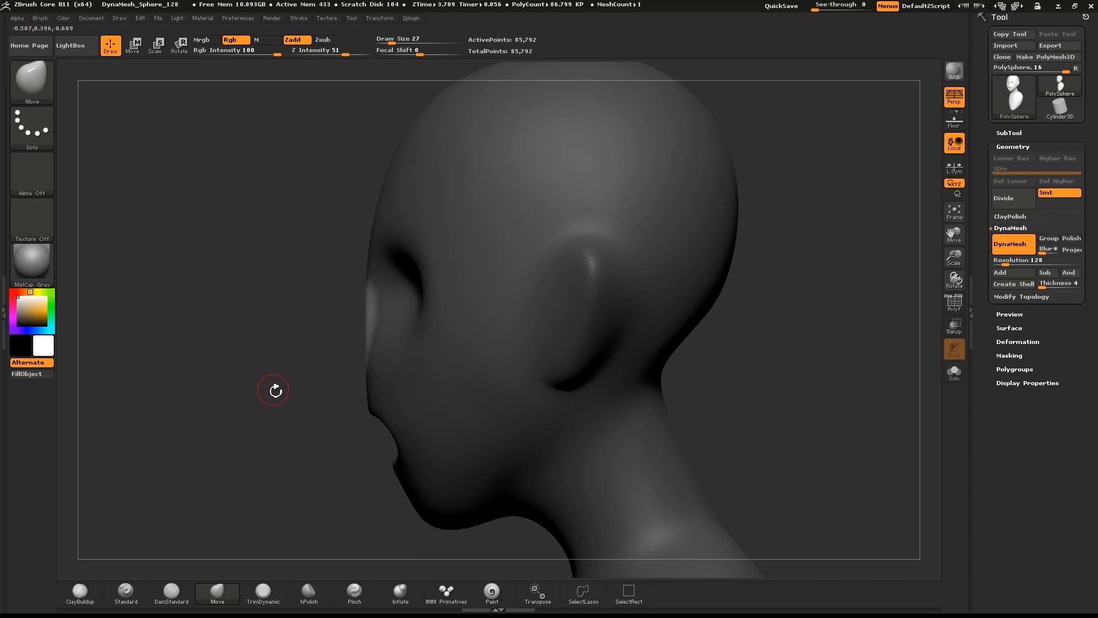
Pull the nose out in profile with the Move brush at draw size 198, clear the mask and remesh with DynaMesh
key(s)
key(b)
key(m)
key(v)
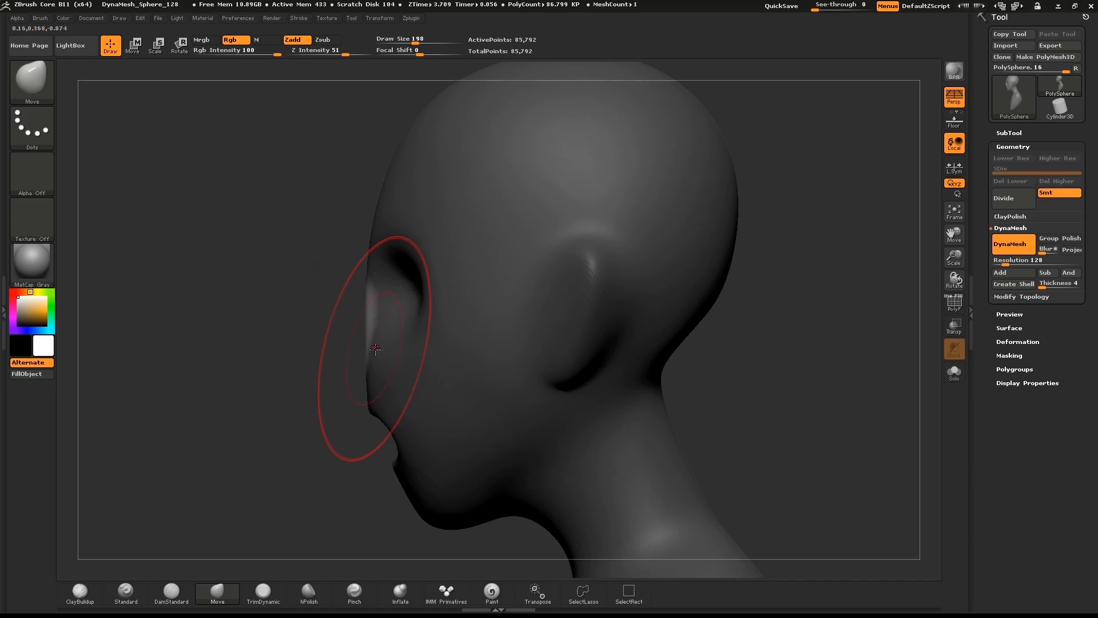
drag(314, 359, 353, 303)
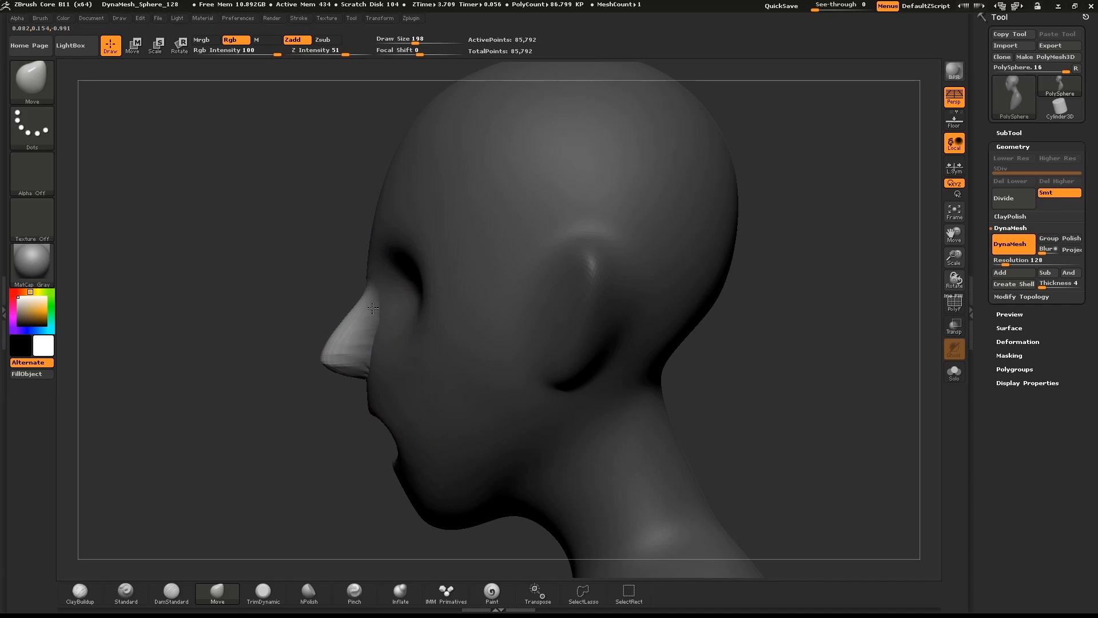
drag(331, 371, 307, 380)
ctrl+drag(239, 291, 253, 326)
Refine the nose bridge, nose tip and the area below the nose in profile with the Move brush at draw sizes 101, 179 and 140
key(s)
drag(366, 296, 368, 295)
key(s)
key(b)
key(m)
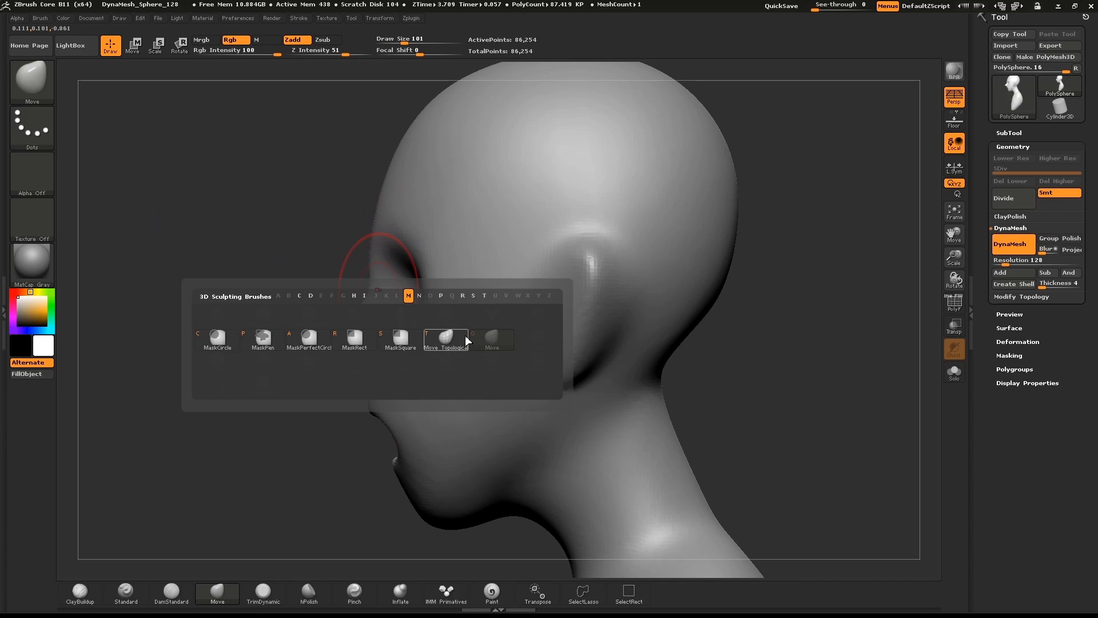
click(489, 342)
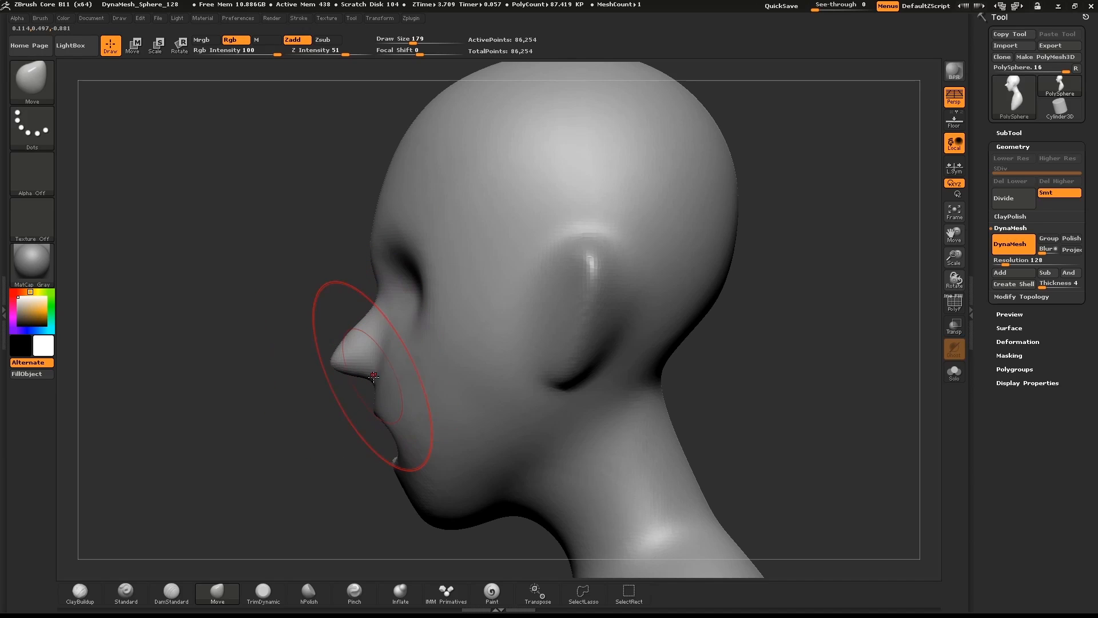
key(bracketleft)
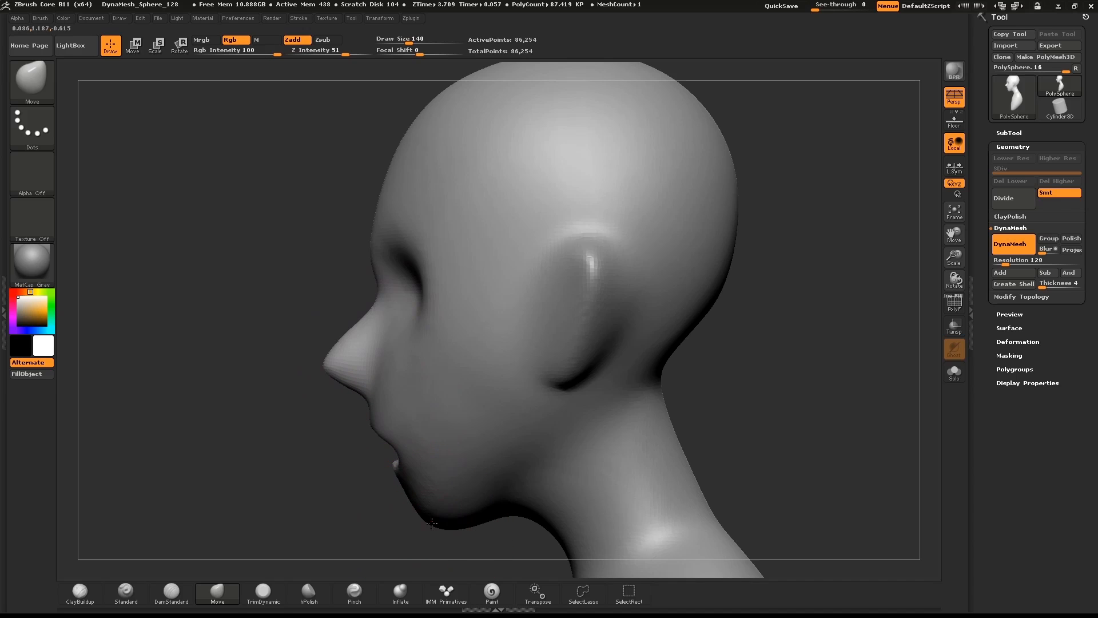
Pull the chin forward and adjust the lower face around the mouth with the Move brush at draw size 140
drag(444, 522, 418, 509)
key(ctrl+z)
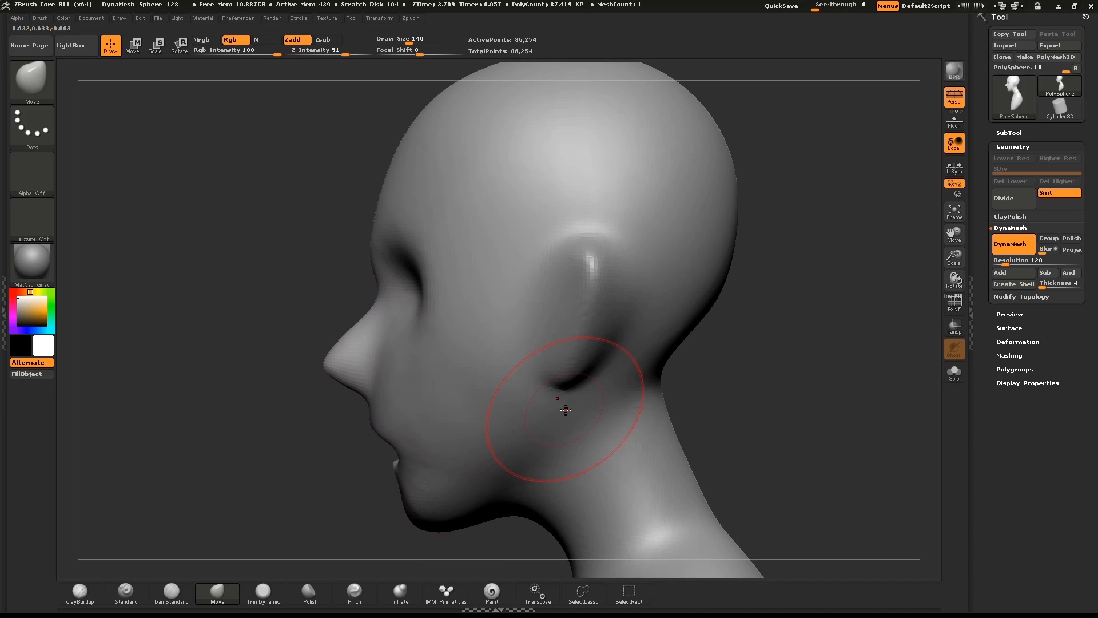
mouse_move(736, 336)
mouse_down()
mouse_move(775, 338)
mouse_move(715, 343)
mouse_up()
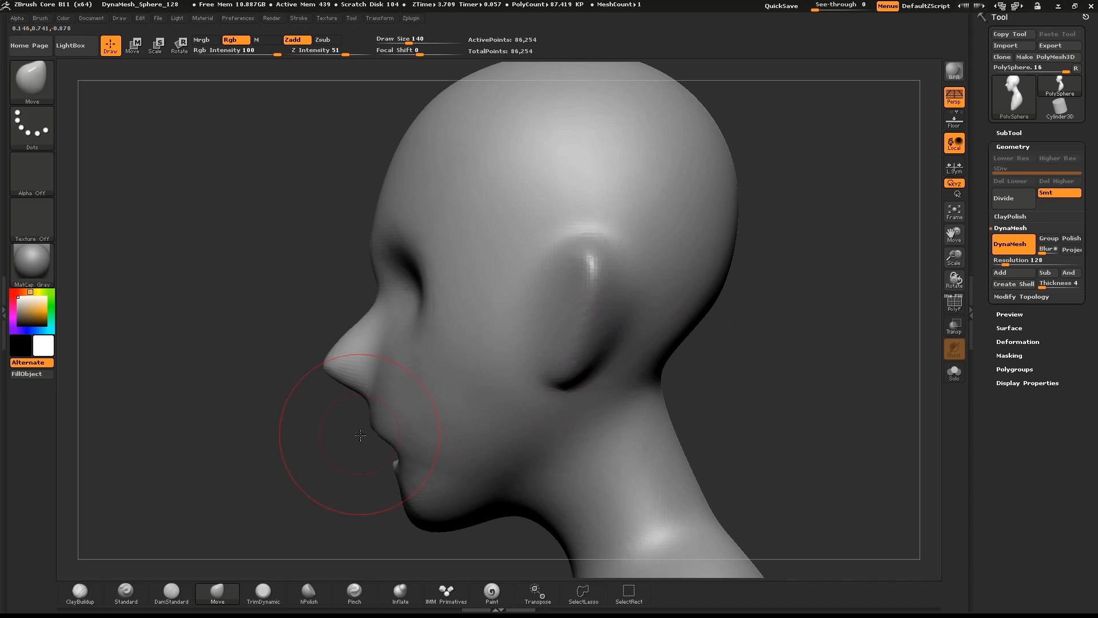
mouse_move(361, 435)
mouse_down()
mouse_move(395, 458)
mouse_move(377, 476)
mouse_move(395, 474)
mouse_up()
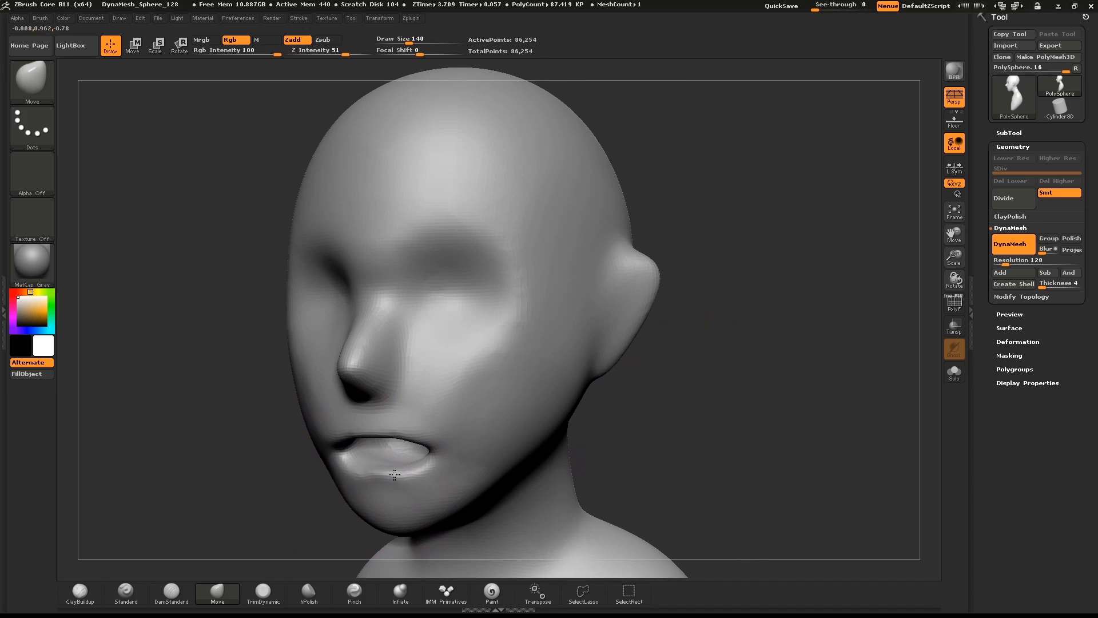
Push the lips forward in the side profile with the Move brush at draw size 140
shift+drag(685, 360, 674, 367)
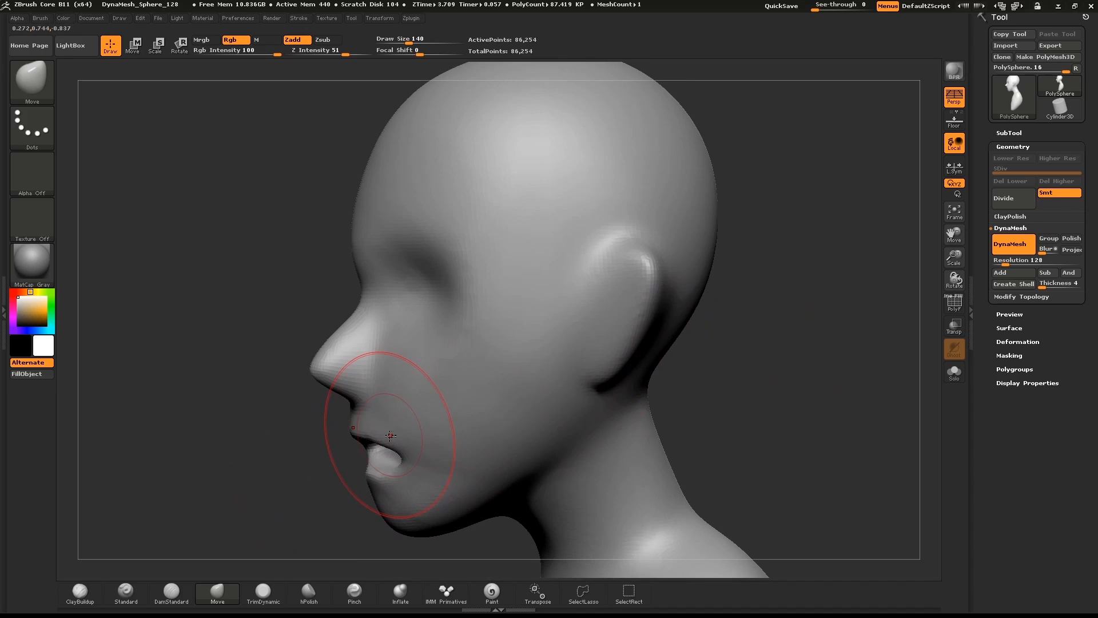
drag(391, 436, 368, 438)
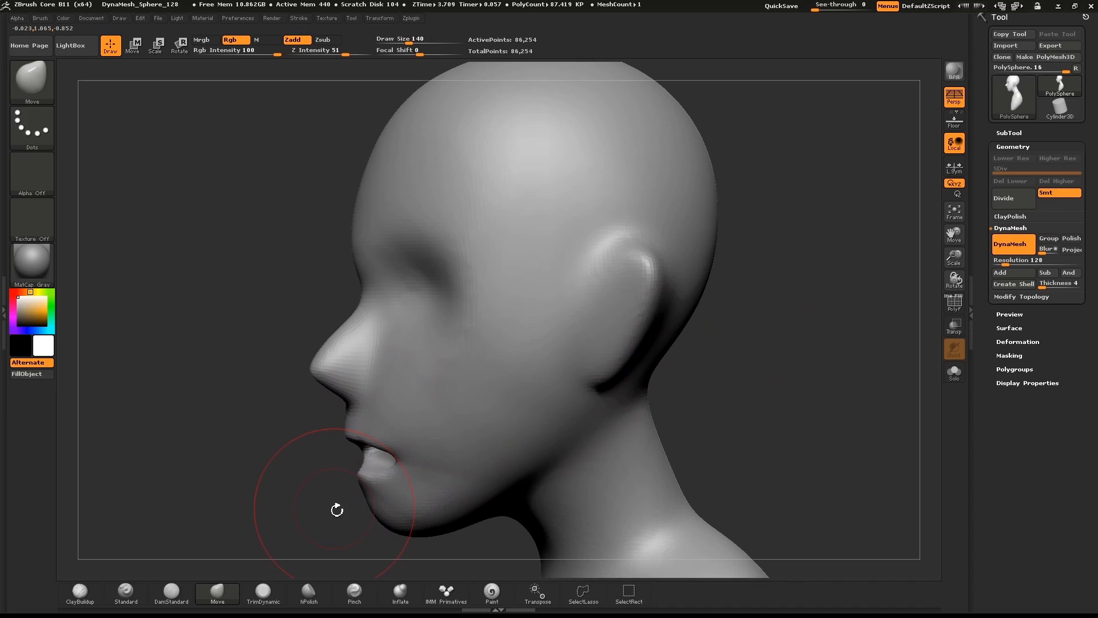
shift+drag(337, 510, 369, 498)
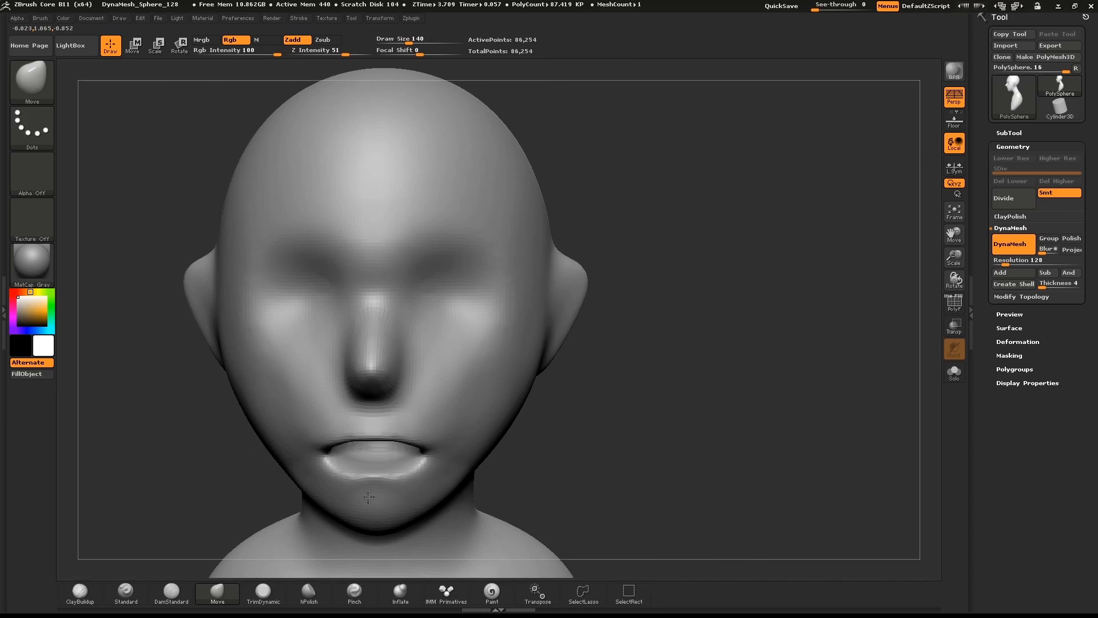
Adjust the brow and eye socket area from the front with the Move brush
key(s)
mouse_move(452, 260)
mouse_down()
mouse_move(503, 312)
mouse_move(460, 282)
mouse_up()
key(s)
drag(738, 312, 583, 343)
Remesh the model with DynaMesh and smooth the cheek toward the mouth with the Smooth brush at draw size 145
ctrl+drag(814, 246, 863, 338)
alt+drag(795, 332, 793, 305)
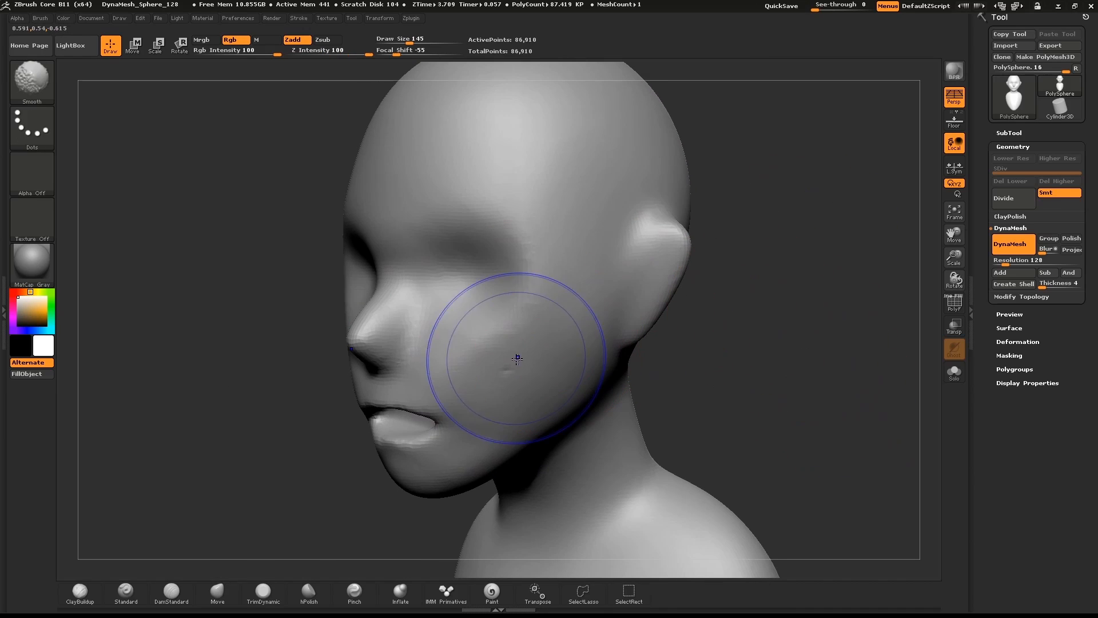
shift+drag(517, 358, 421, 434)
Lower the shoulder tops at draw size 210 and narrow the neck at draw size 162 with the Move brush
mouse_move(827, 295)
alt+mouse_down()
mouse_move(867, 196)
mouse_move(855, 123)
alt+mouse_up()
shift+drag(773, 311, 750, 284)
alt+drag(750, 284, 667, 345)
key(s)
drag(554, 379, 561, 379)
key(b)
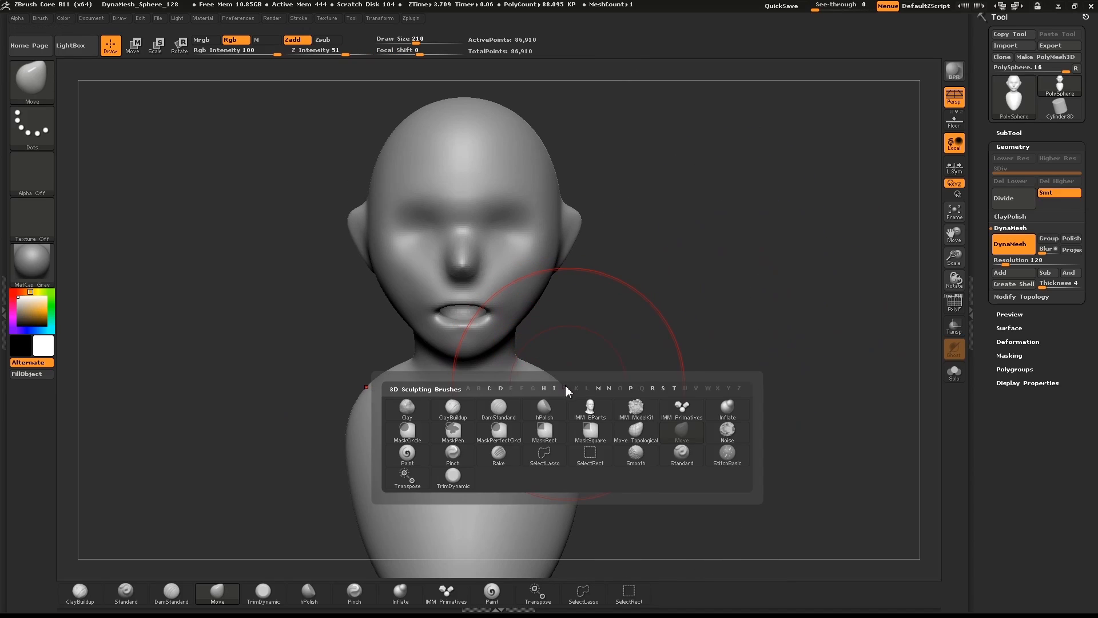
key(m)
key(v)
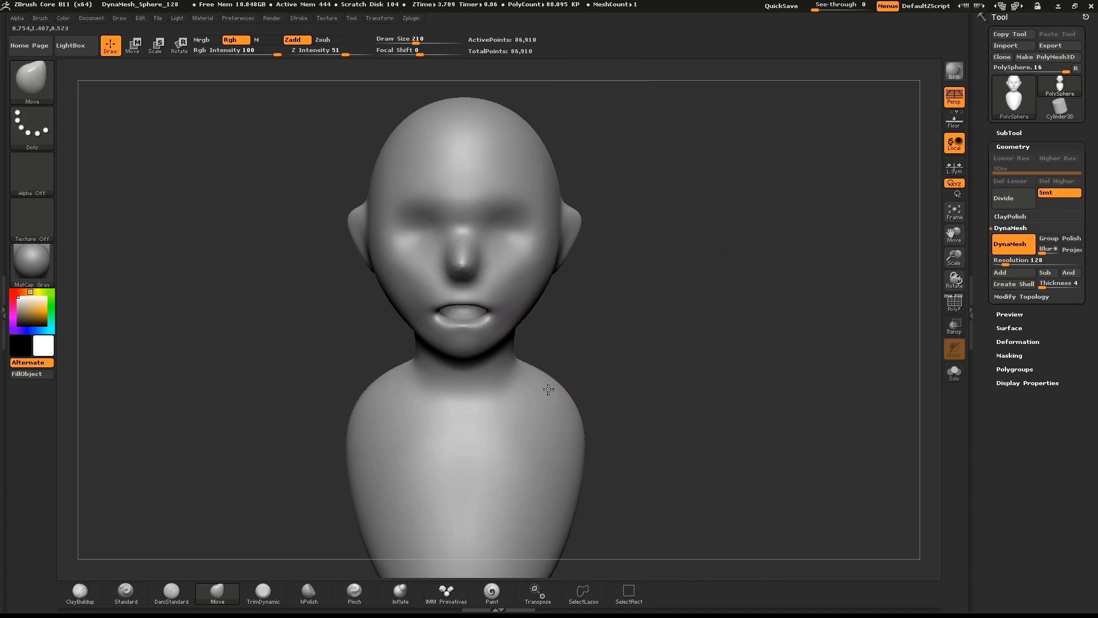
drag(549, 389, 539, 413)
key(bracketleft)
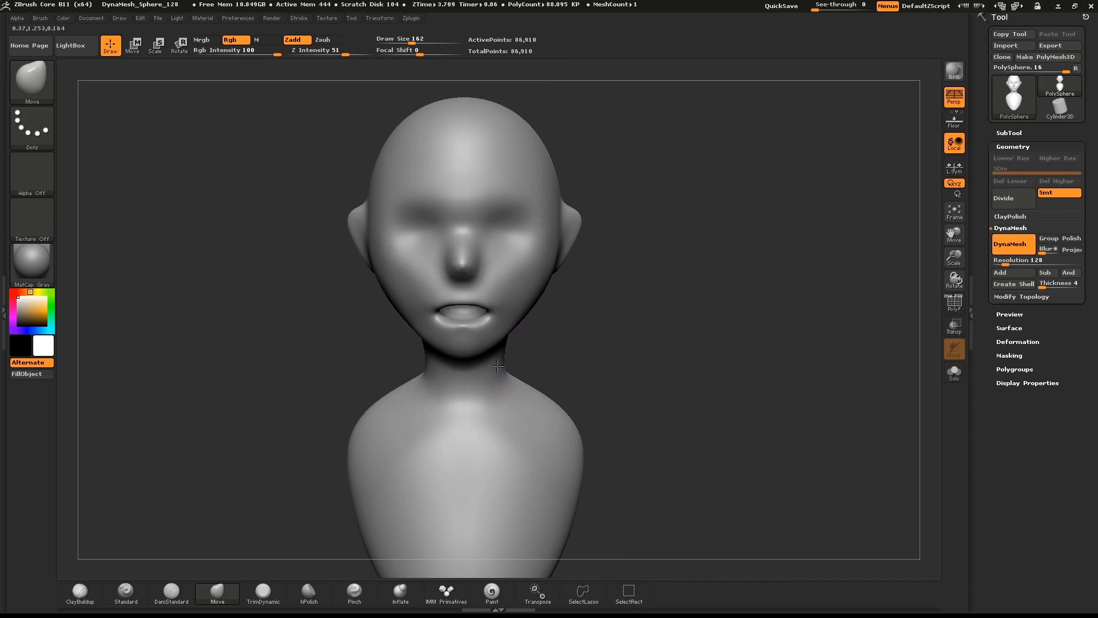
Adjust the cheeks and eye sockets from the front with the Move brush and smooth the lower cheeks at draw size 65
drag(531, 283, 521, 289)
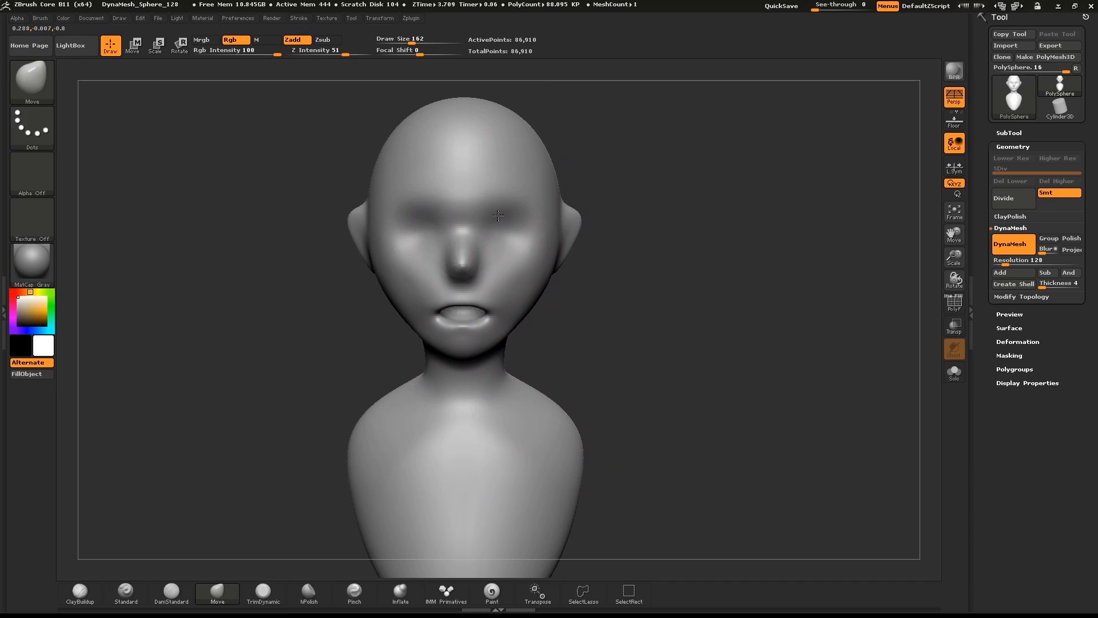
drag(498, 215, 504, 215)
drag(490, 245, 481, 246)
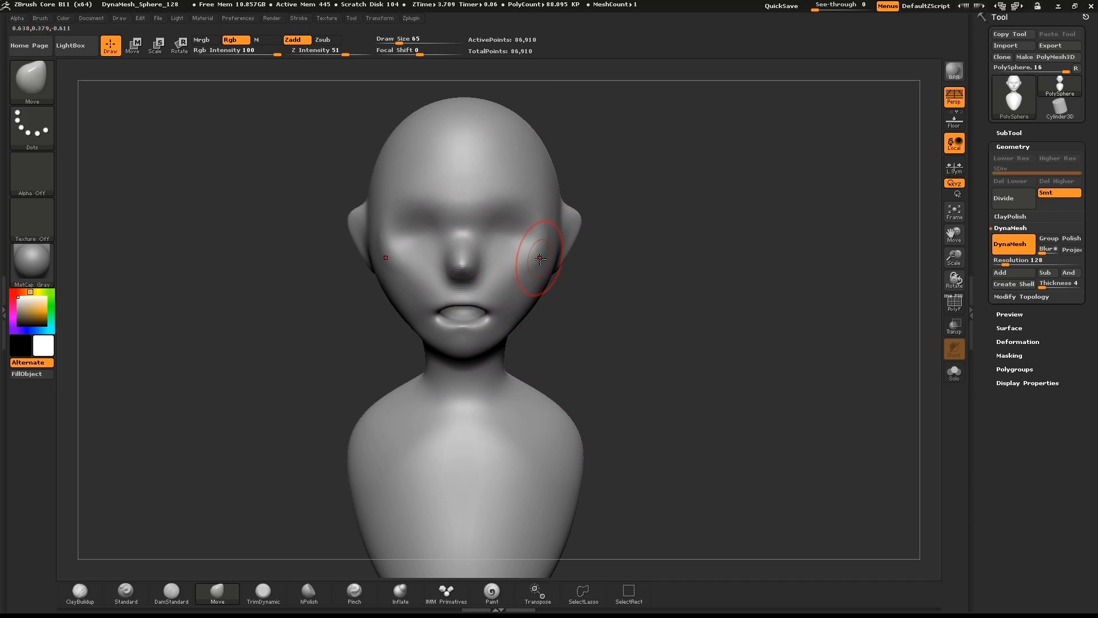
key(shift)
key(shift)
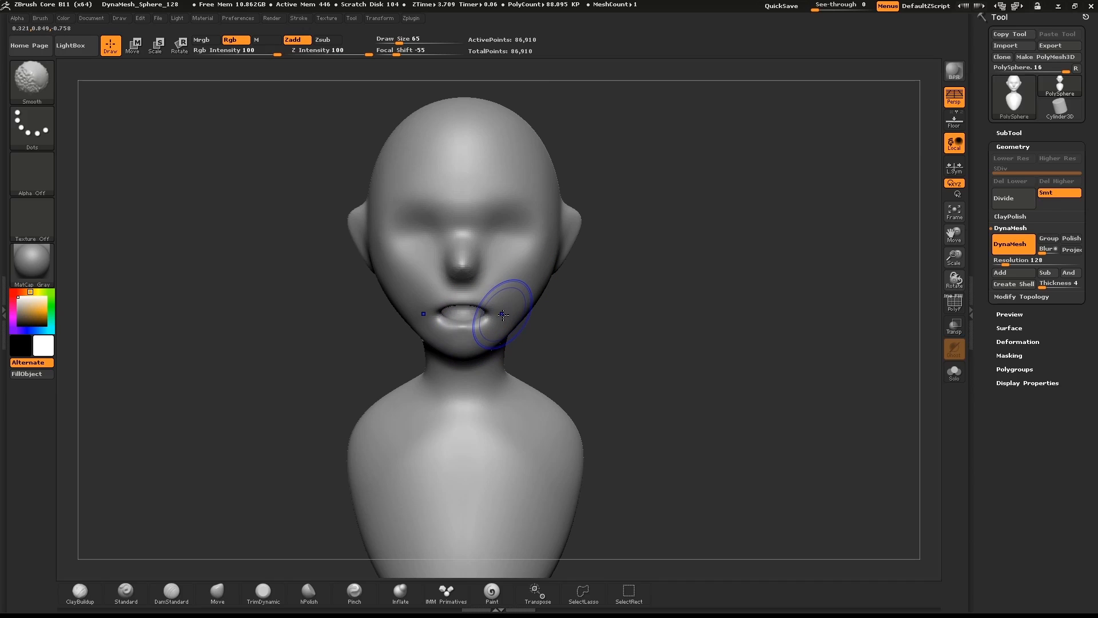
Build up rounder shoulders with the Inflate brush at draw size 185 and smooth the result
mouse_move(571, 269)
mouse_down()
mouse_move(362, 319)
mouse_move(362, 348)
mouse_move(342, 359)
mouse_move(366, 314)
mouse_move(690, 277)
mouse_up()
key(s)
drag(611, 390, 625, 393)
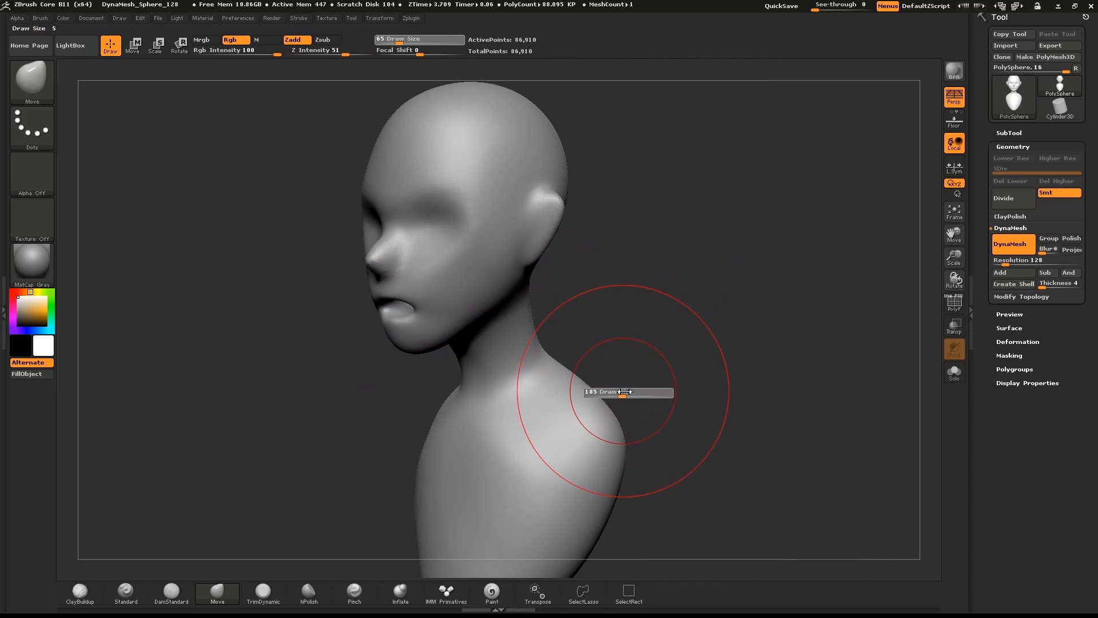
key(shift)
key(b)
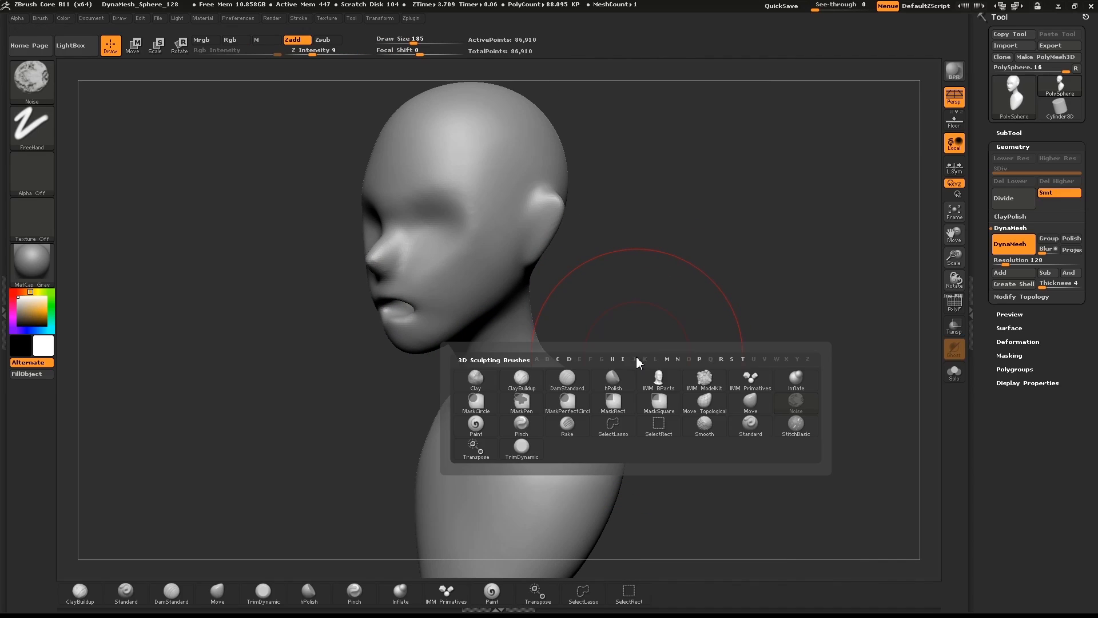
key(i)
key(n)
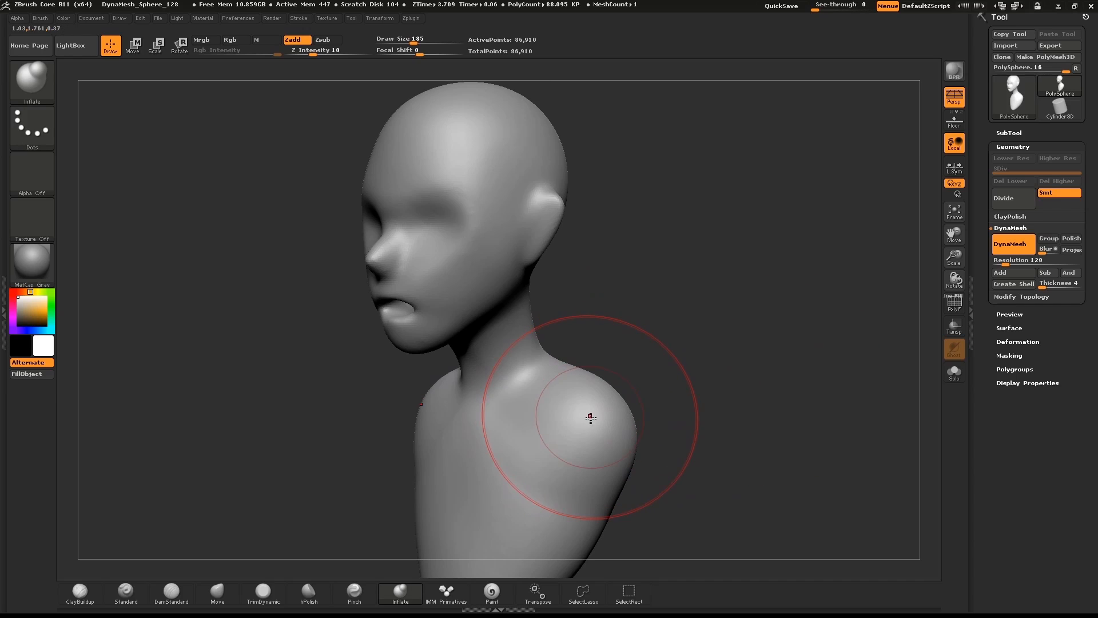
key(s)
mouse_move(598, 412)
mouse_down()
mouse_move(535, 441)
mouse_move(555, 451)
mouse_move(541, 377)
mouse_up()
key(shift)
Reshape the sides of the face beside the ears from the front with the Move brush at draw size 198
mouse_move(635, 347)
mouse_down()
mouse_move(721, 345)
mouse_move(647, 319)
mouse_move(612, 321)
mouse_move(644, 311)
mouse_move(679, 257)
mouse_up()
key(s)
mouse_move(578, 225)
mouse_down()
mouse_move(592, 226)
mouse_move(550, 242)
mouse_up()
key(b)
key(m)
key(v)
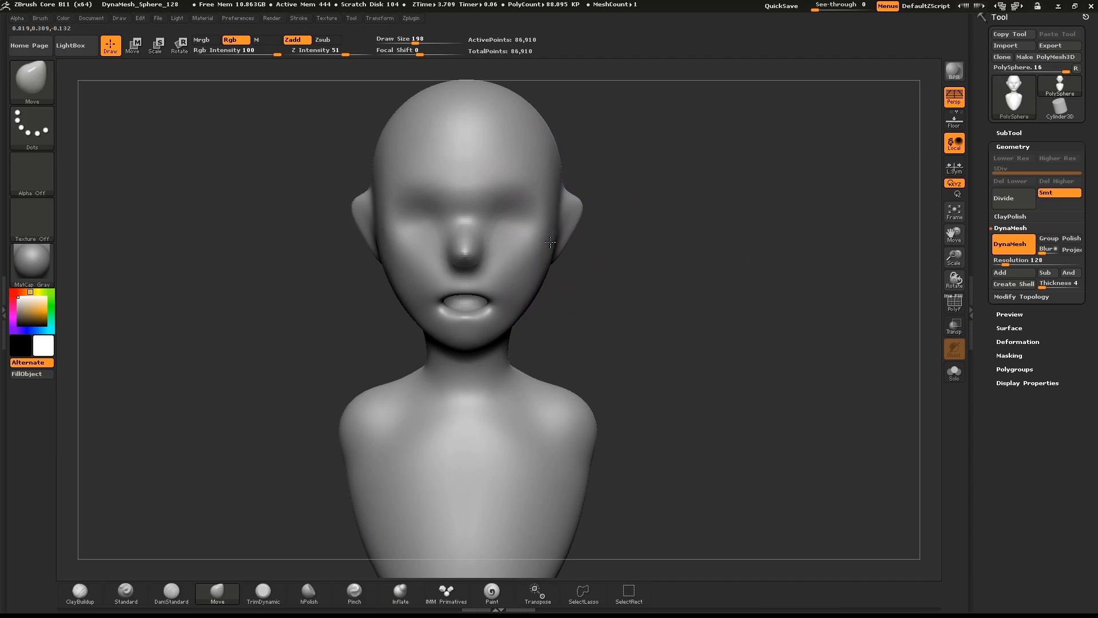
Push the chin and lower jaw slightly back and up in the side profile with the Move brush at draw size 145
mouse_move(656, 201)
mouse_down()
mouse_move(616, 202)
mouse_move(735, 242)
mouse_move(734, 281)
mouse_up()
mouse_move(567, 402)
mouse_down()
mouse_move(543, 390)
mouse_move(469, 411)
mouse_up()
key(s)
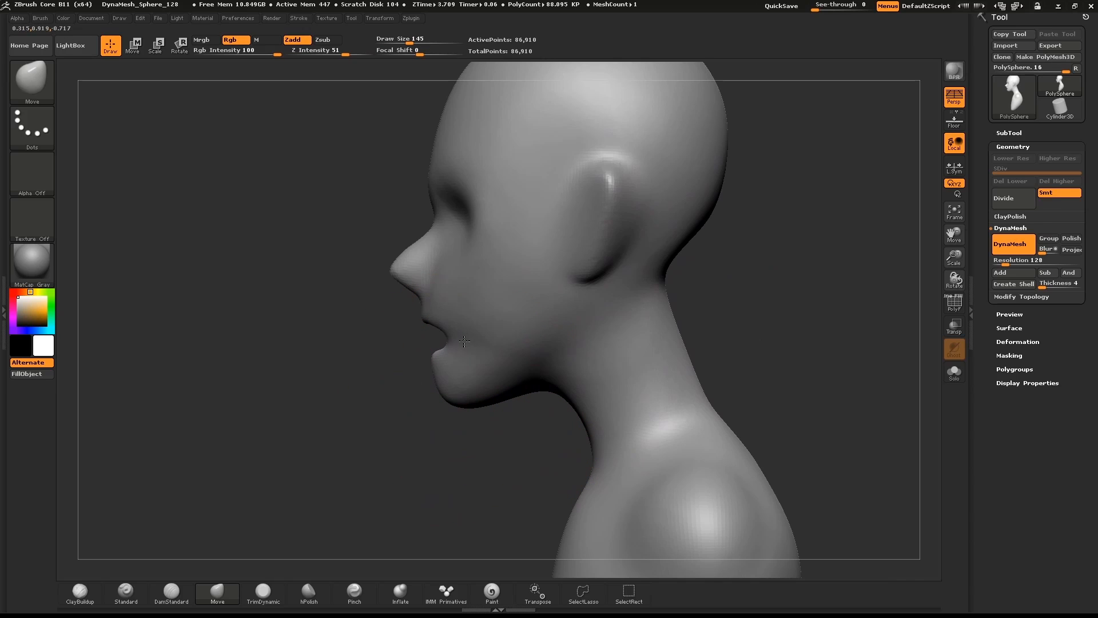
drag(466, 396, 469, 393)
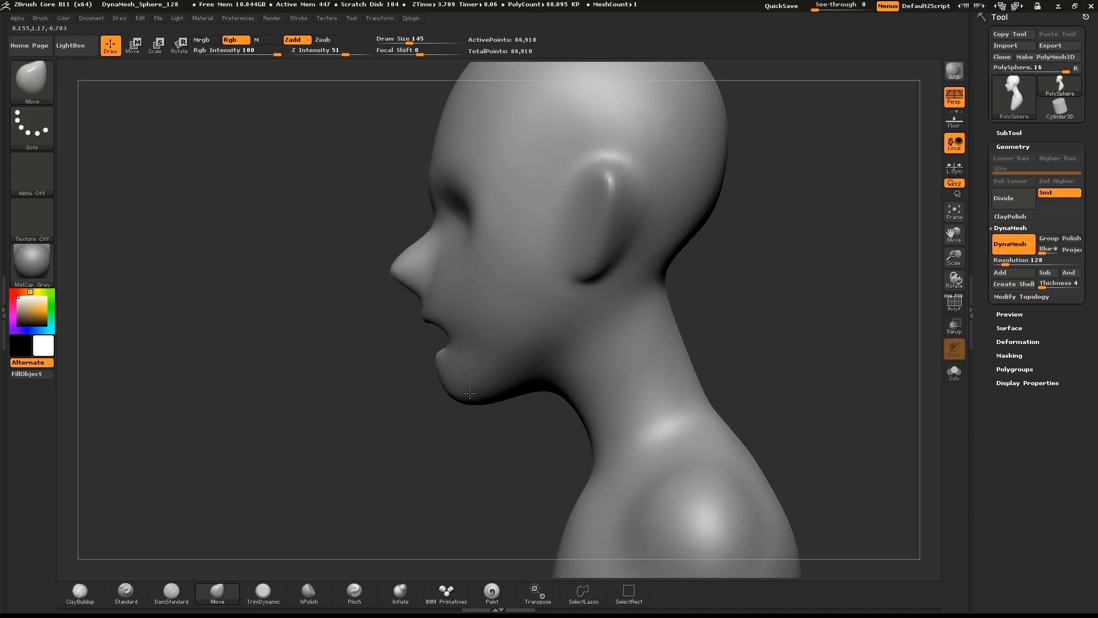
mouse_move(387, 437)
mouse_down()
mouse_move(475, 427)
mouse_move(502, 394)
mouse_up()
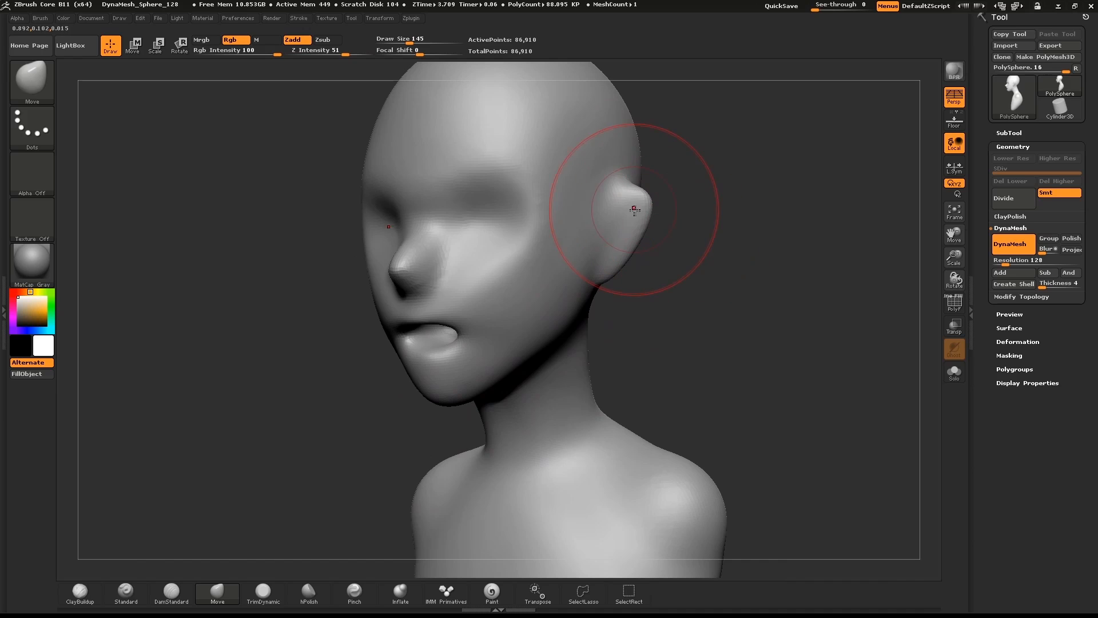
key(s)
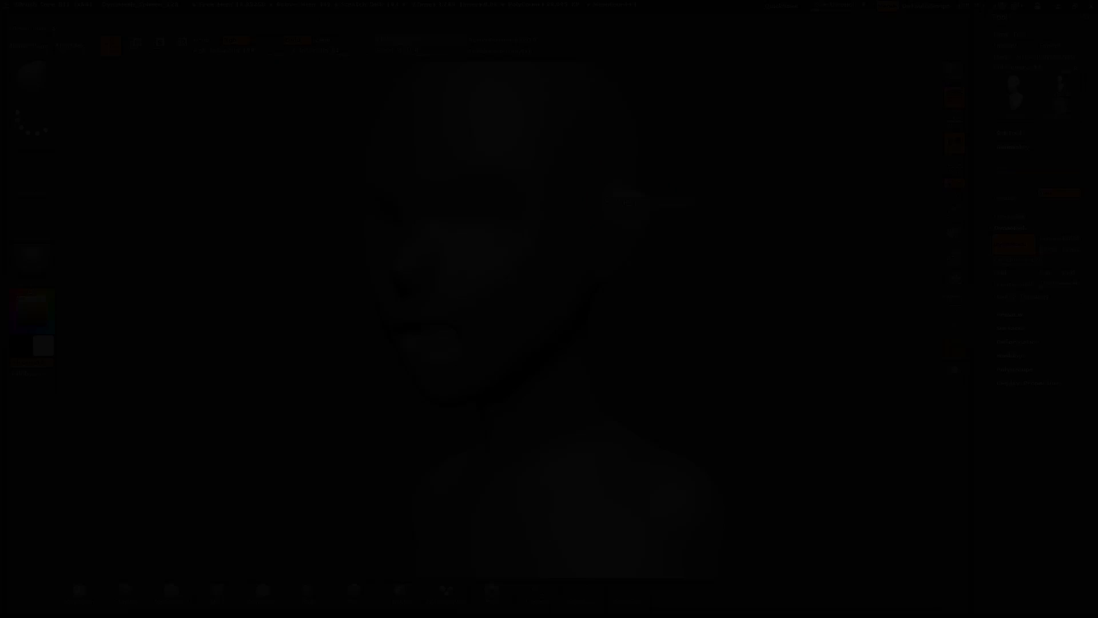